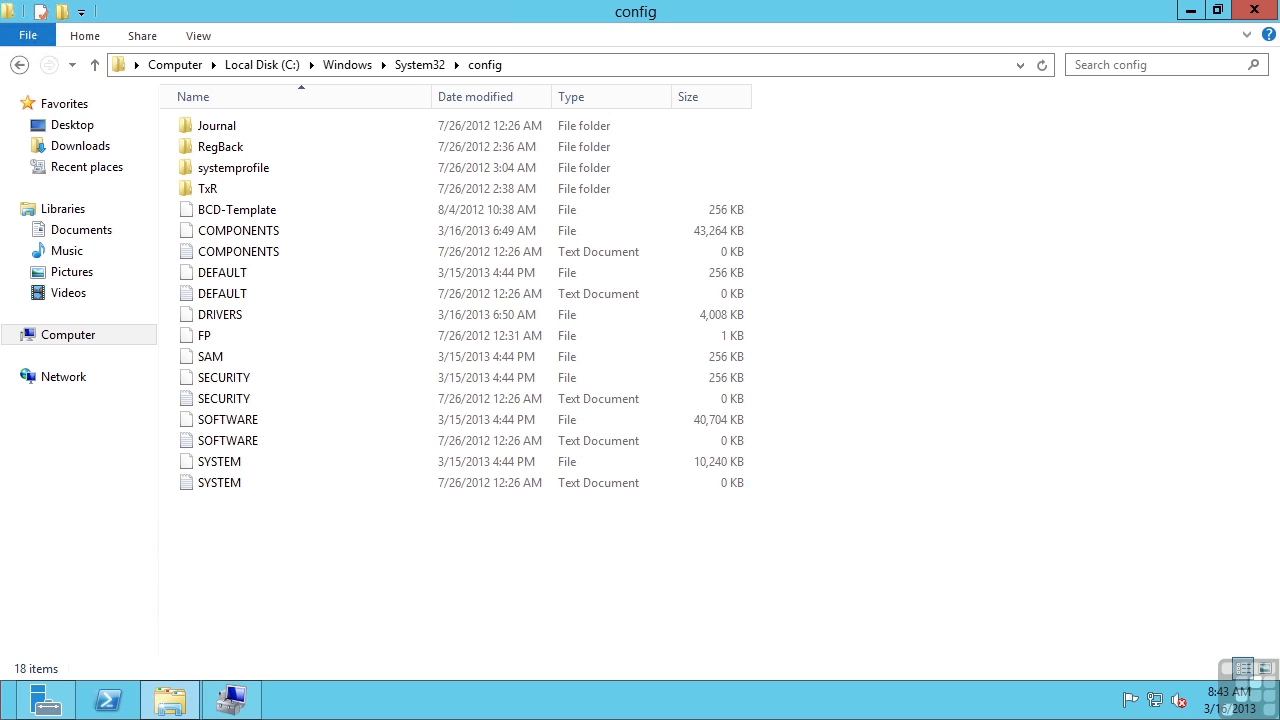
Step: Switch to Server Manager and check the workgroup membership in the local server's properties
{"action": "left_click", "coordinate": [44, 706]}
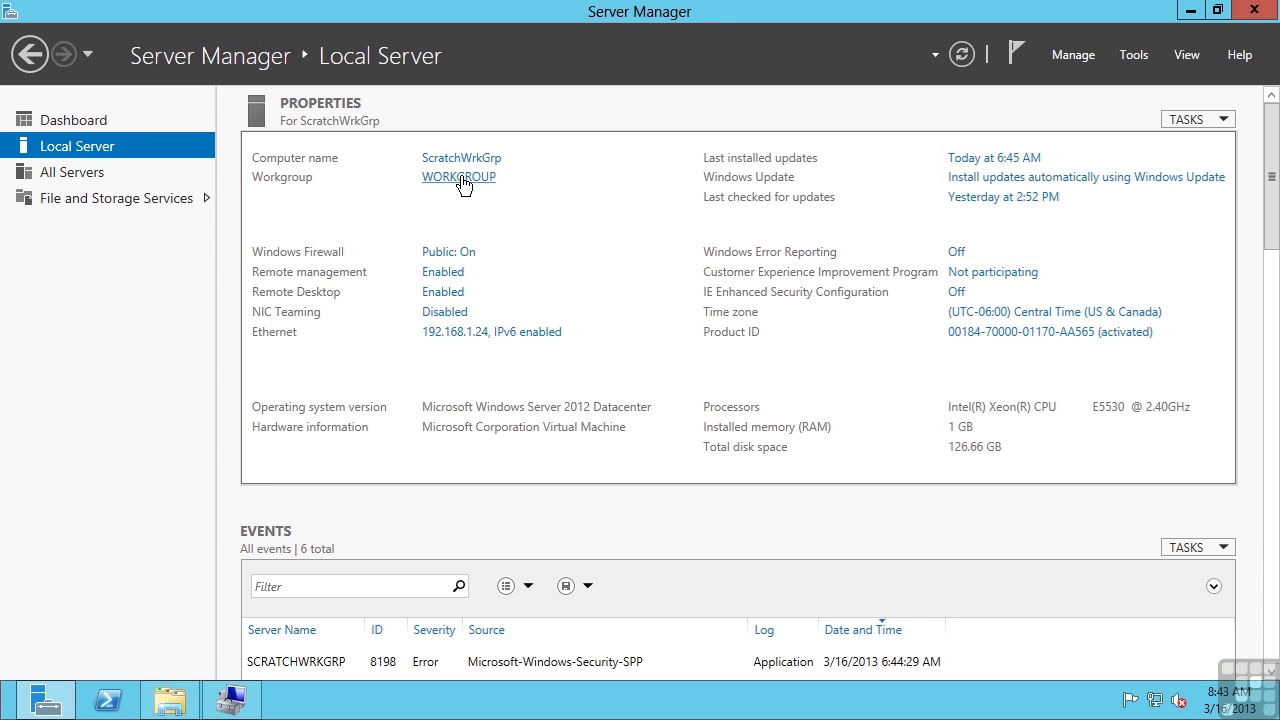
{"action": "left_click", "coordinate": [1190, 12]}
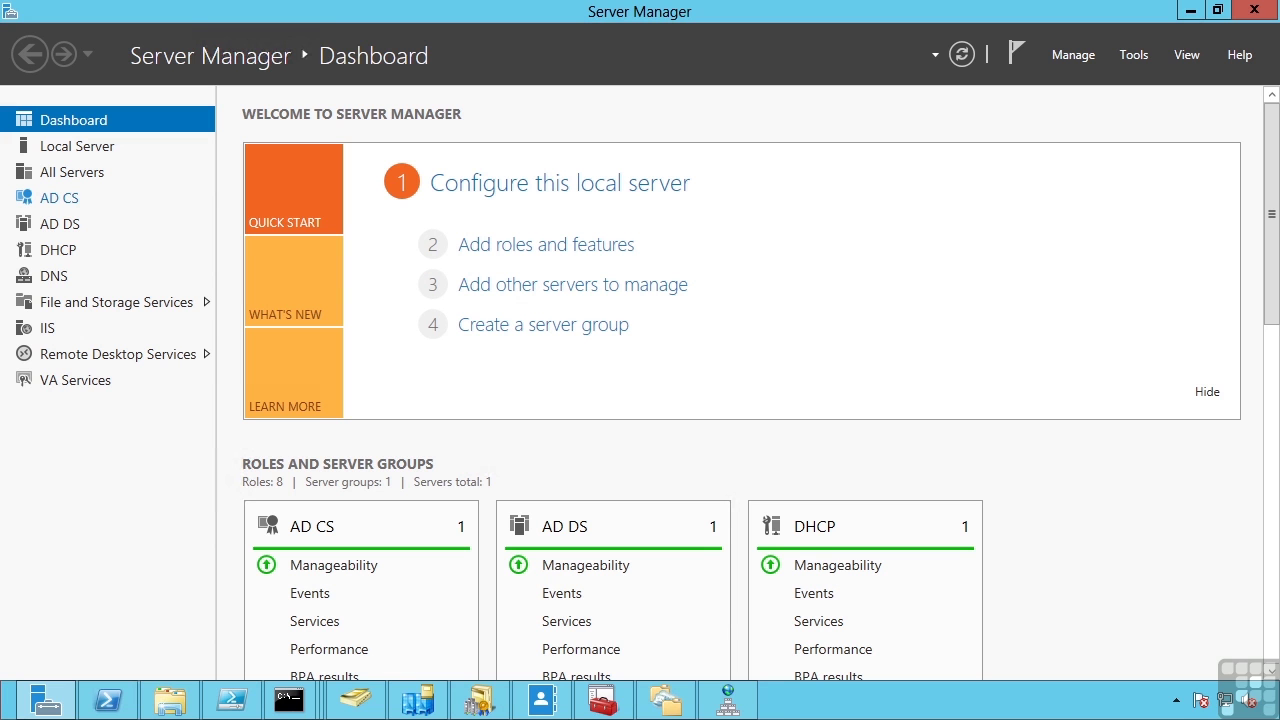
Step: Switch to Active Directory Users and Computers and view the savilltech.net domain, including its Computers container and Desktops organizational unit
{"action": "left_click", "coordinate": [355, 700]}
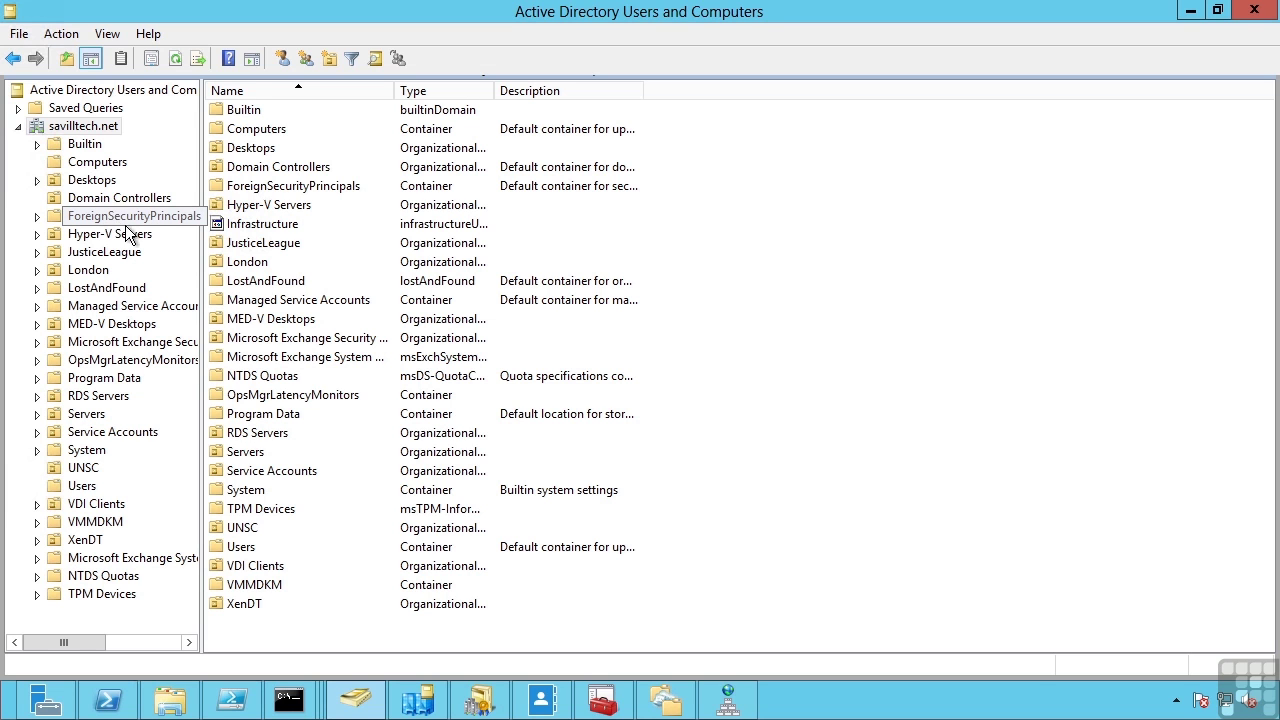
{"action": "left_click", "coordinate": [84, 129]}
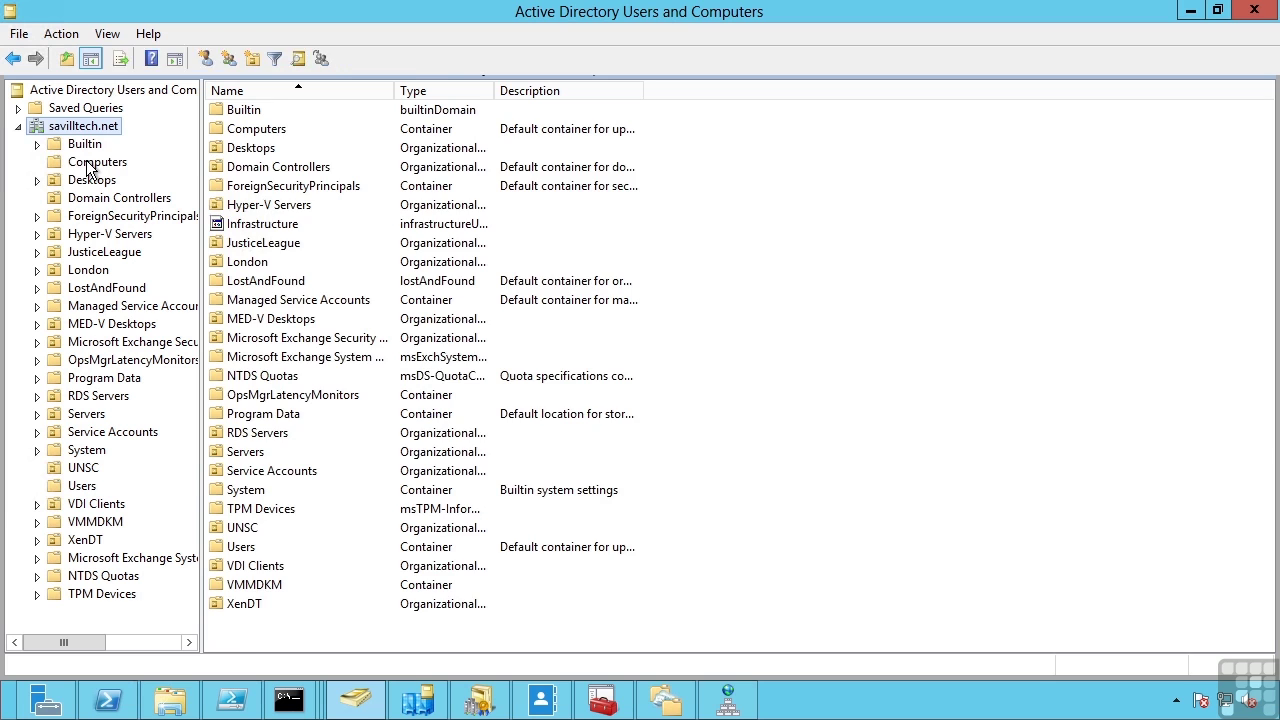
{"action": "left_click", "coordinate": [90, 164]}
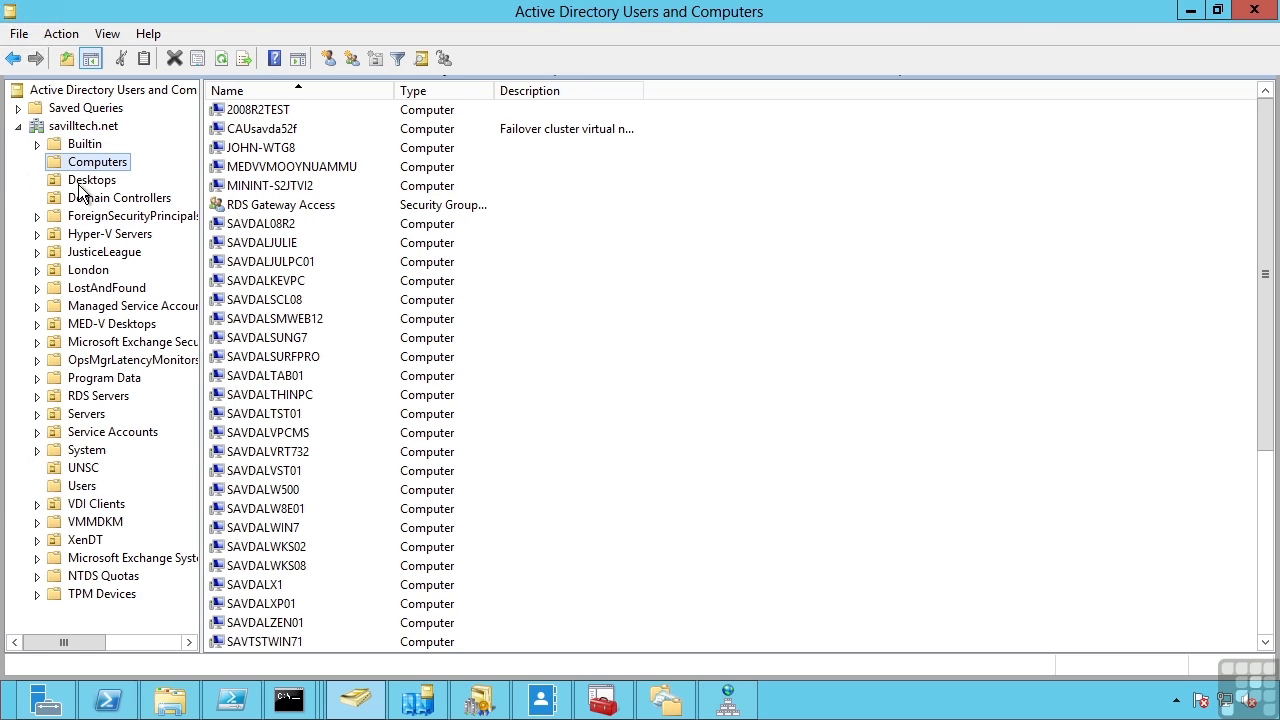
{"action": "left_click", "coordinate": [82, 190]}
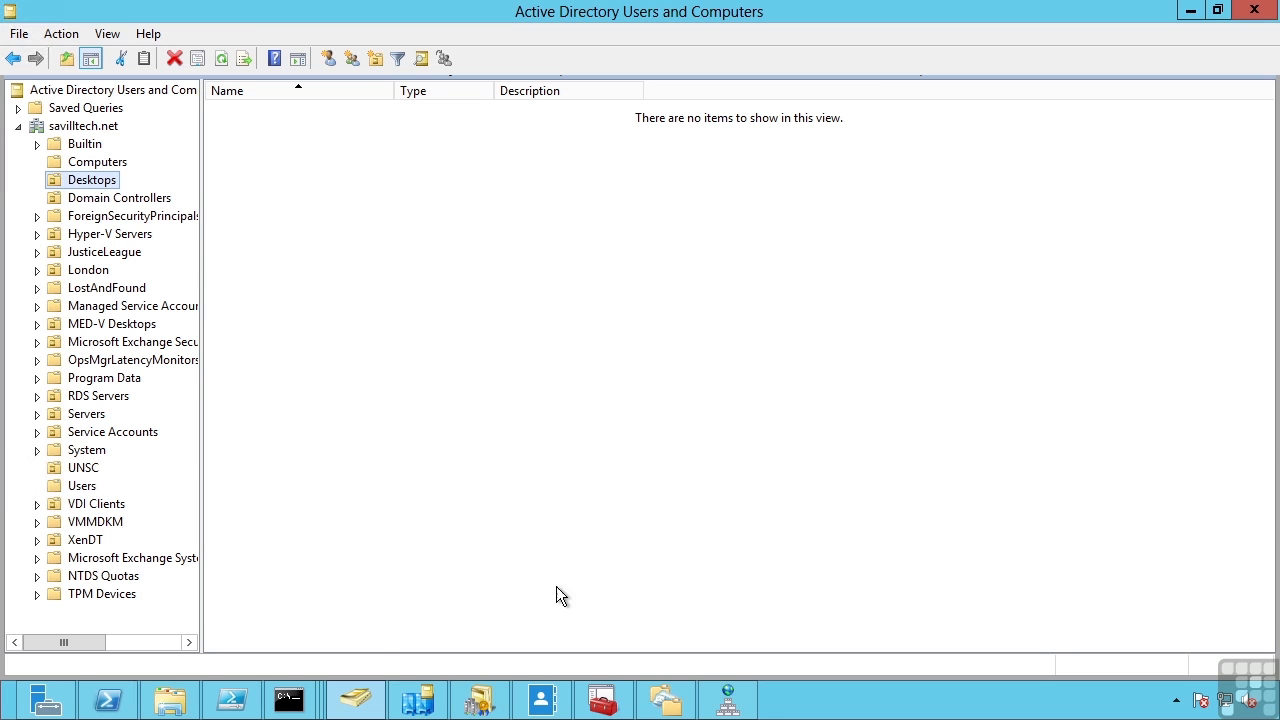
Step: Switch to DNS Manager and examine the service location records in the _tcp folder of savilltech.net
{"action": "left_click", "coordinate": [731, 705]}
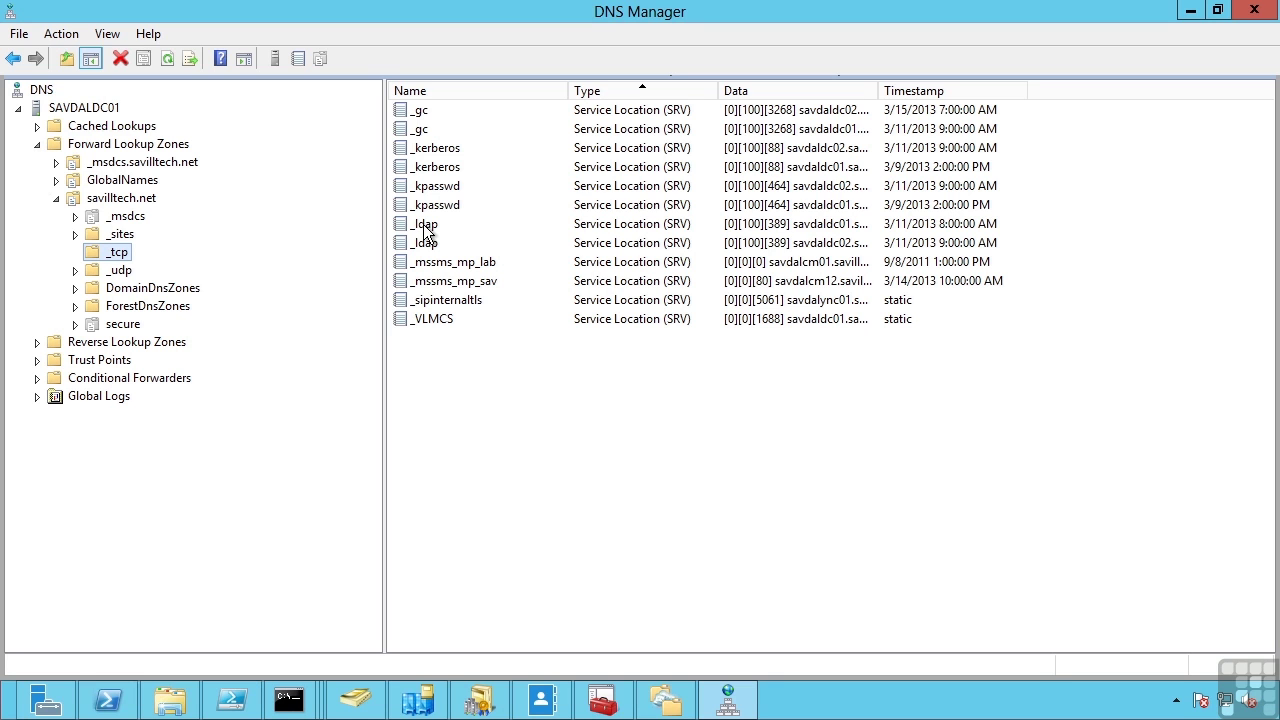
{"action": "left_click", "coordinate": [480, 700]}
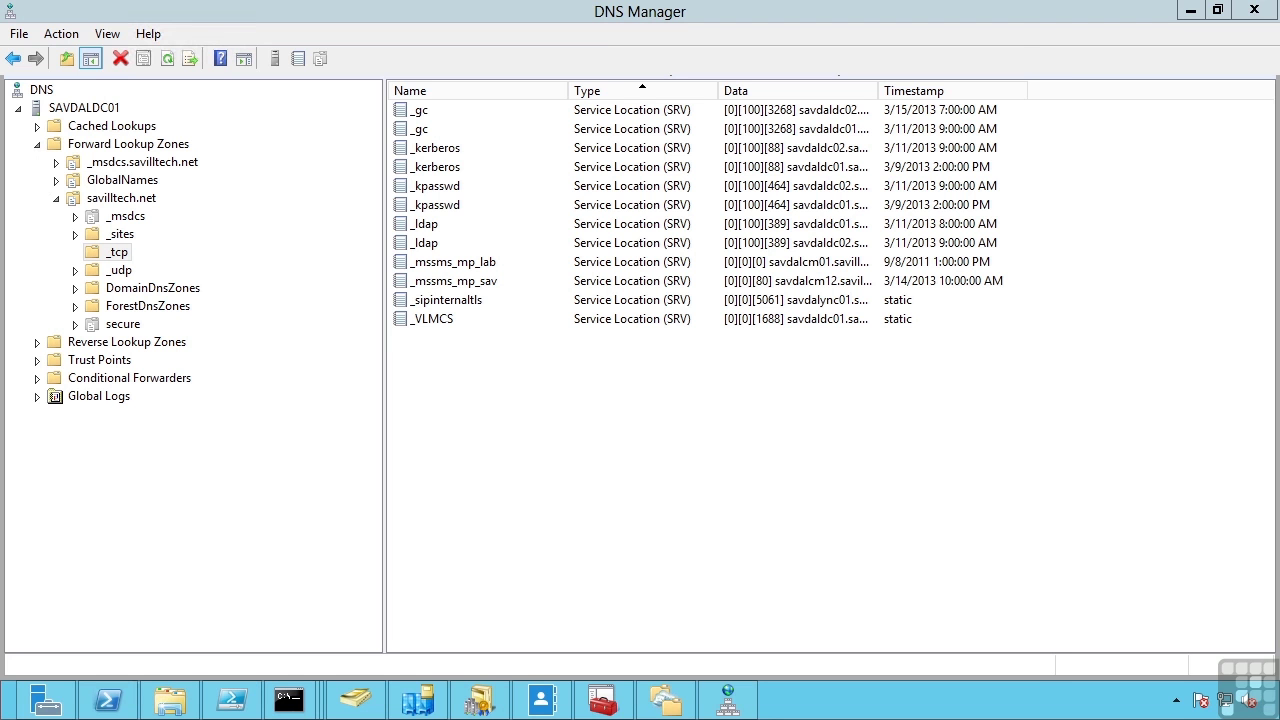
Step: Switch to File Explorer and select ntds.dit in the System32 search results to inspect it, then minimize the window
{"action": "left_click", "coordinate": [167, 700]}
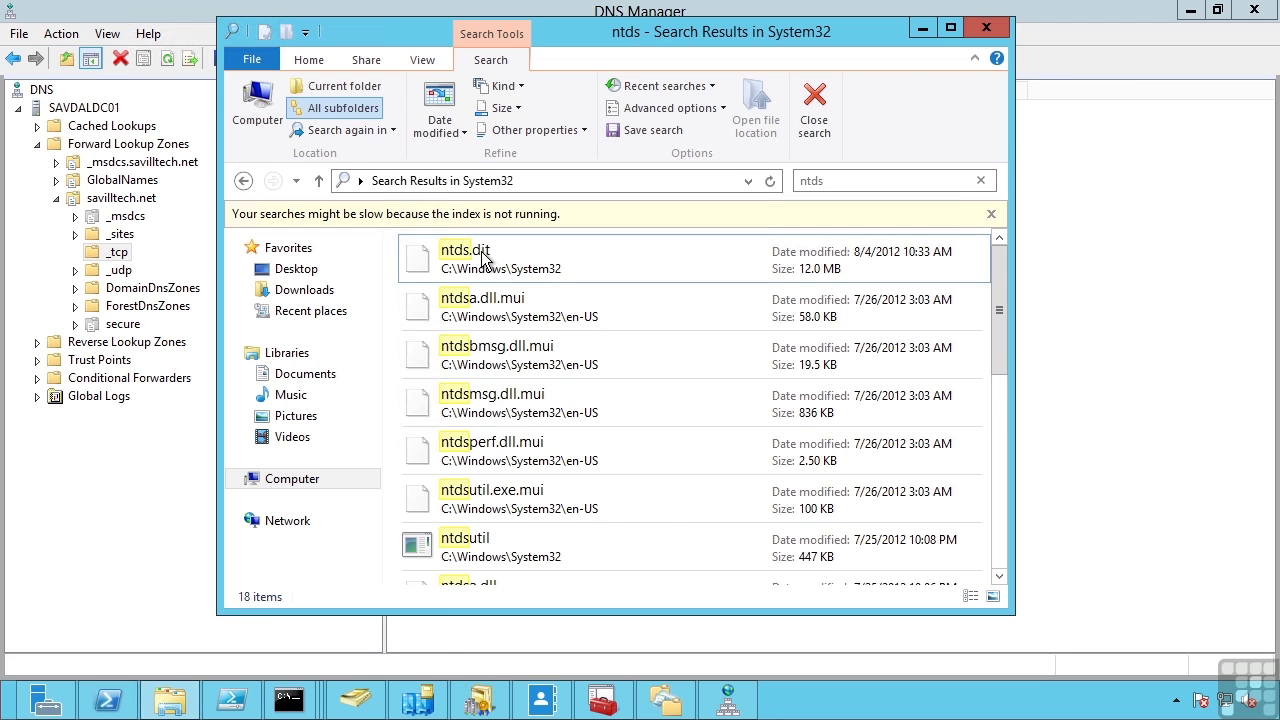
{"action": "left_click", "coordinate": [487, 258]}
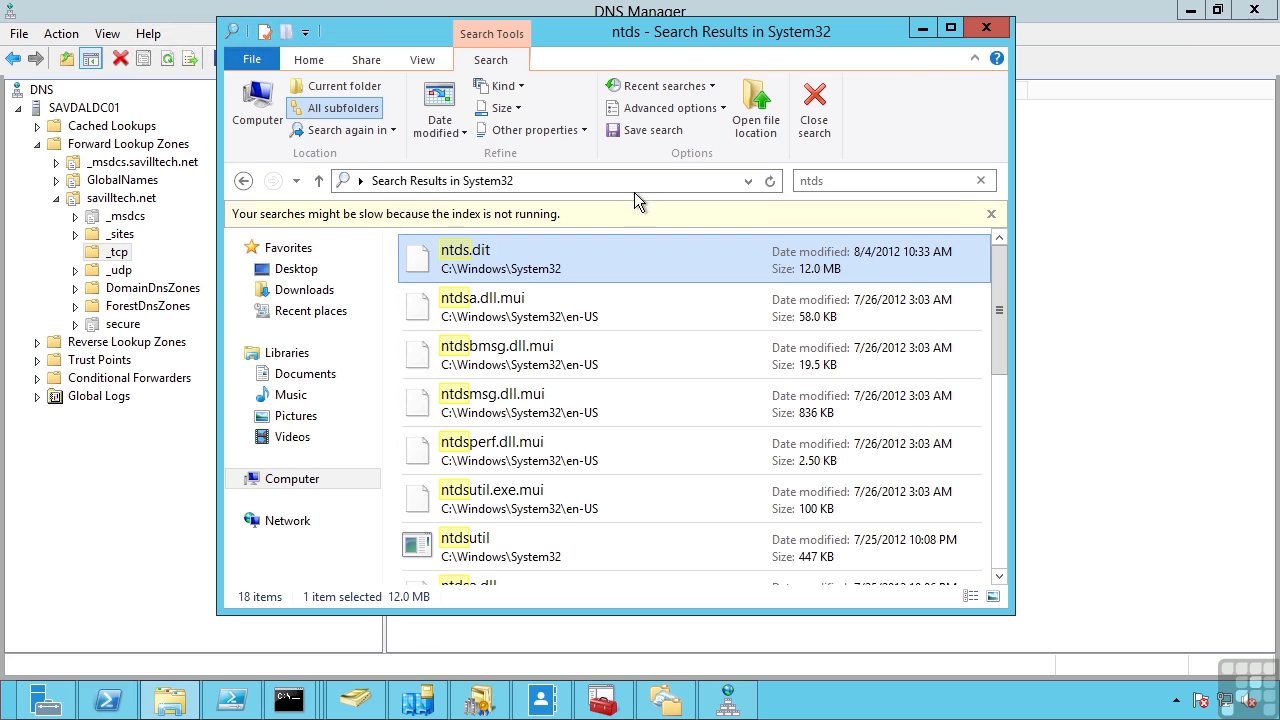
{"action": "left_click", "coordinate": [921, 28]}
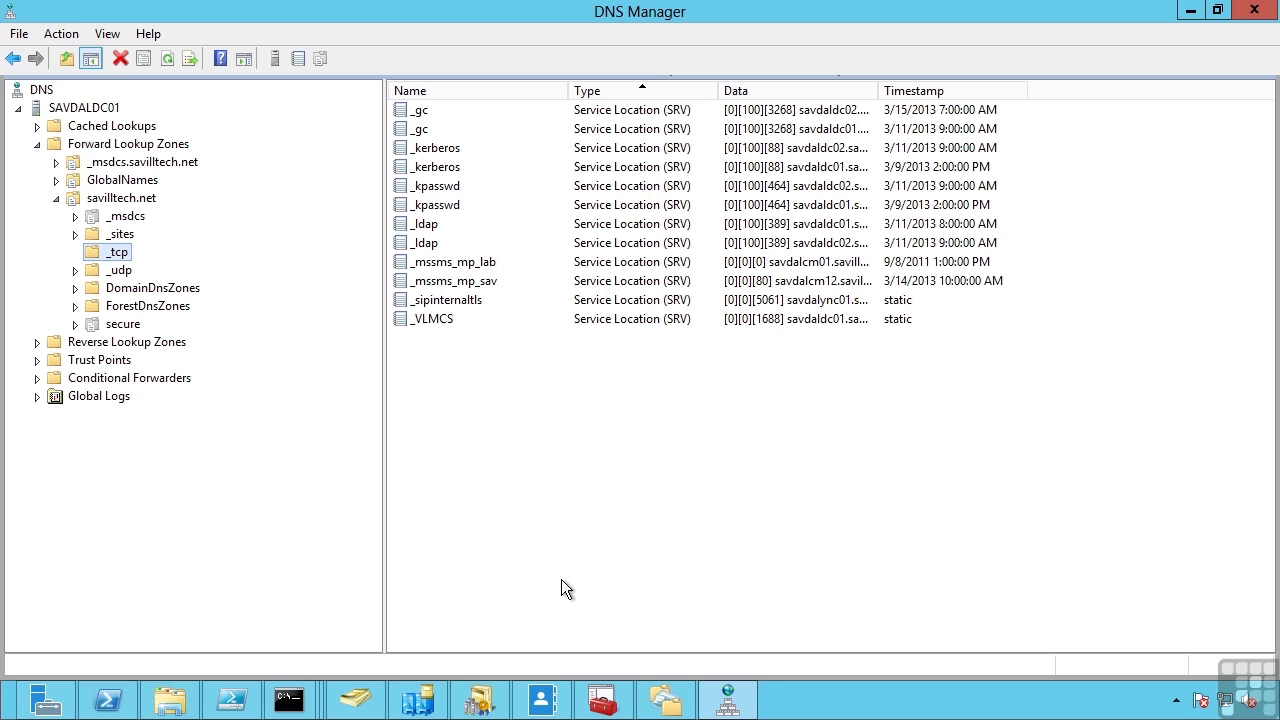
Step: Switch to the Command Prompt session running ntdsutil and highlight the ForestDnsZones and DomainDnsZones naming contexts
{"action": "mouse_move", "coordinate": [293, 710]}
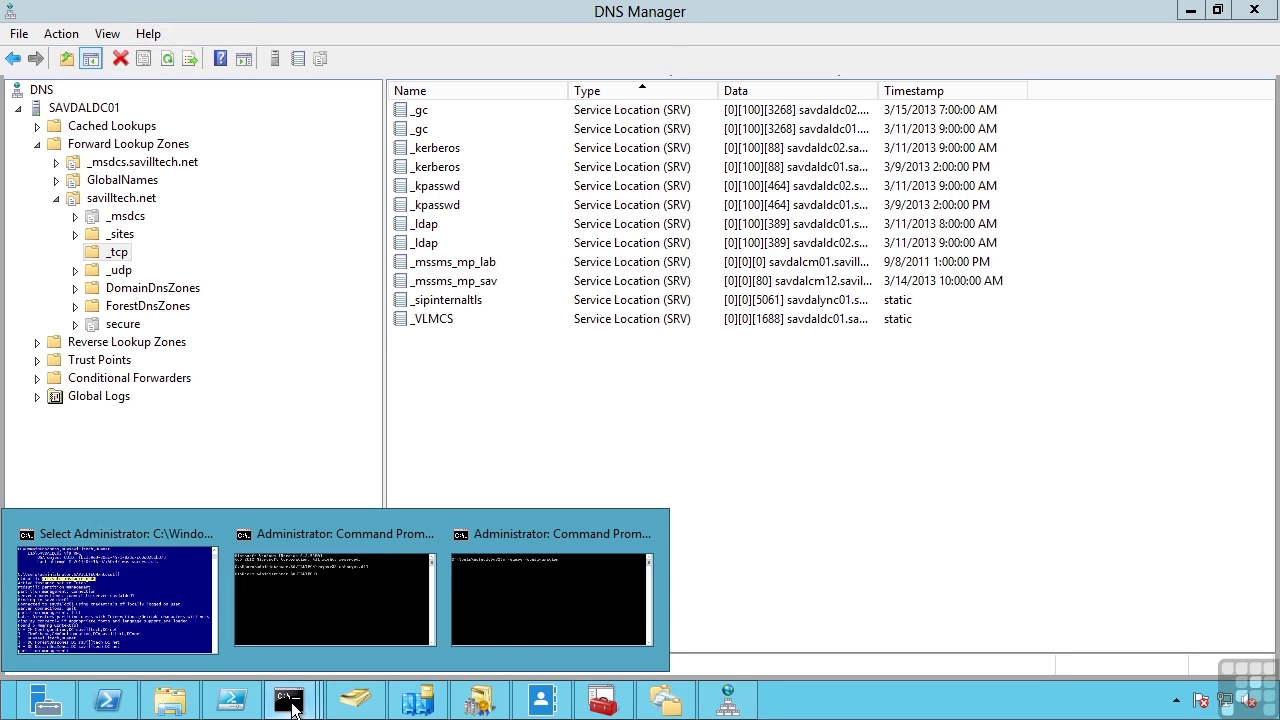
{"action": "left_click", "coordinate": [174, 614]}
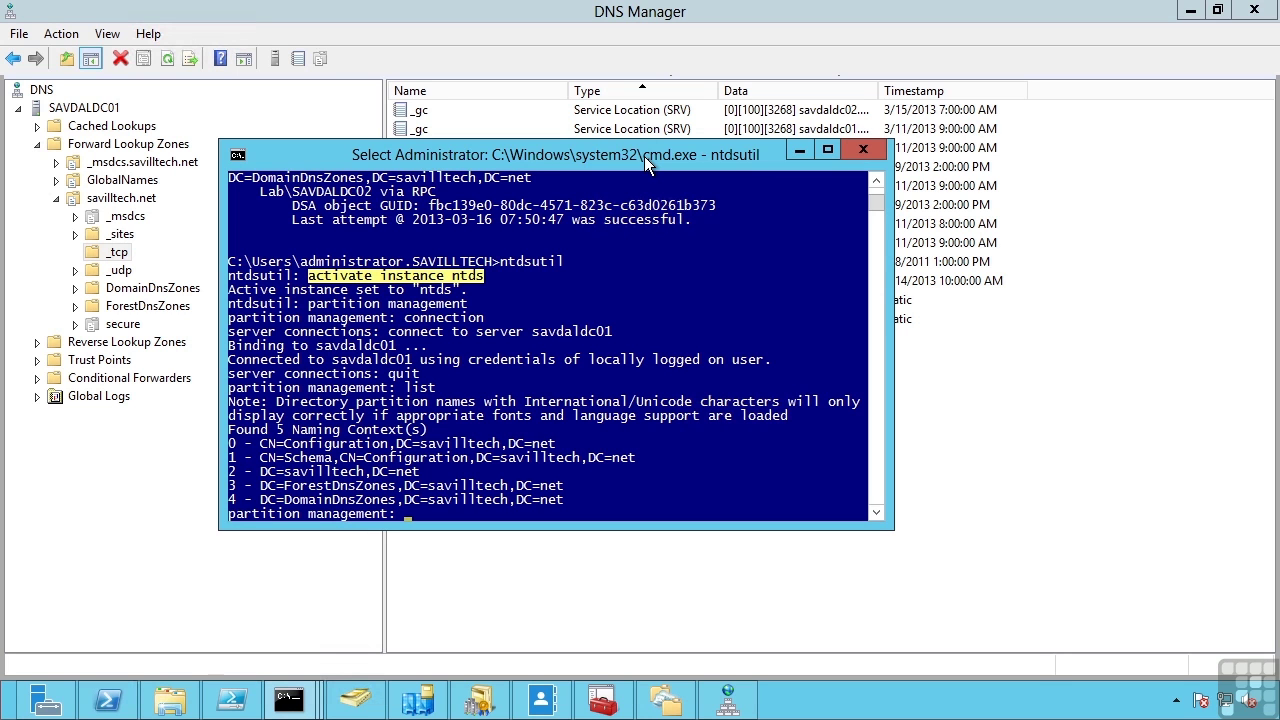
{"action": "left_click", "coordinate": [289, 486]}
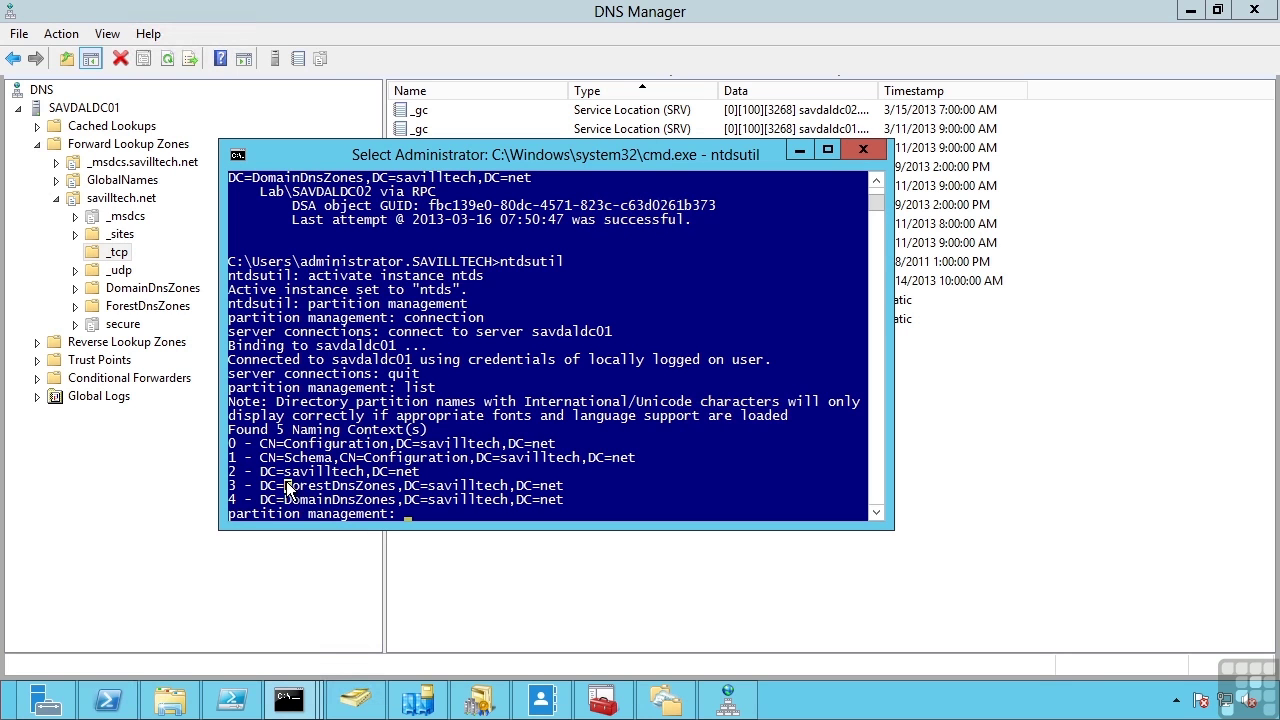
{"action": "left_click_drag", "start_coordinate": [305, 487], "coordinate": [561, 487]}
{"action": "left_click_drag", "start_coordinate": [289, 502], "coordinate": [563, 507]}
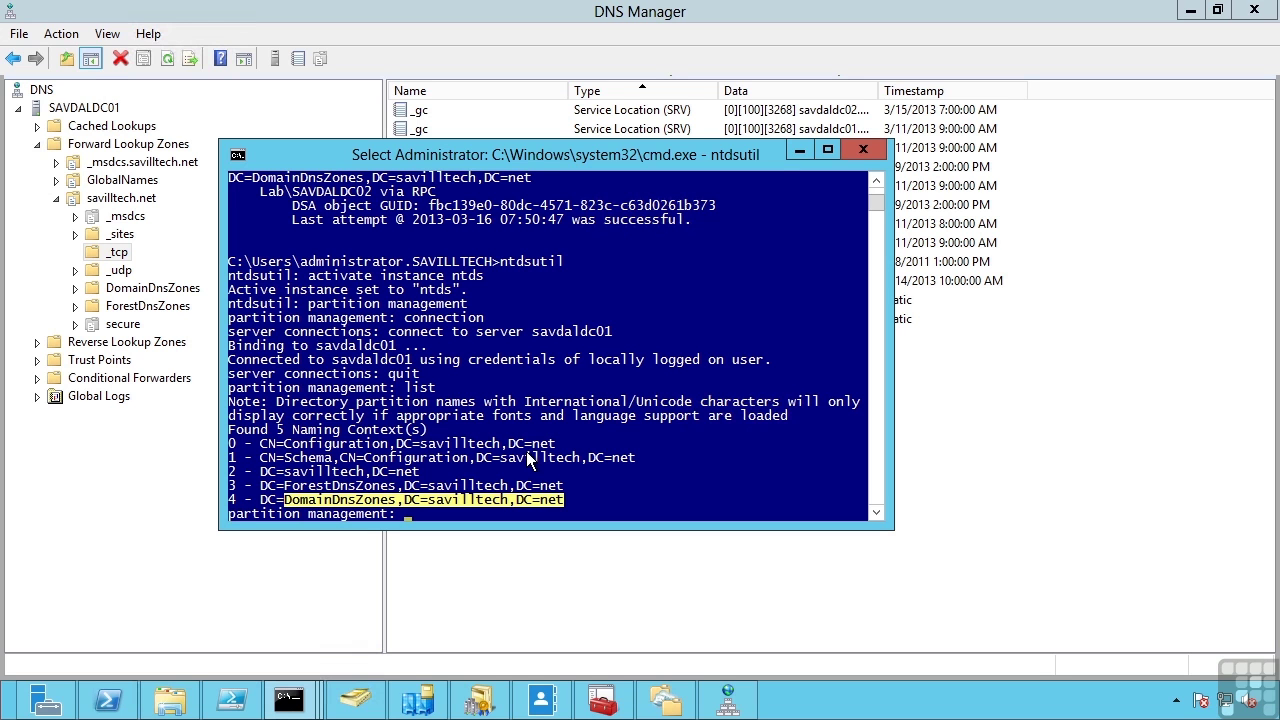
Step: Highlight each listed naming context in turn, from Configuration and Schema through the domain to the two DNS zone partitions
{"action": "left_click_drag", "start_coordinate": [262, 444], "coordinate": [553, 447]}
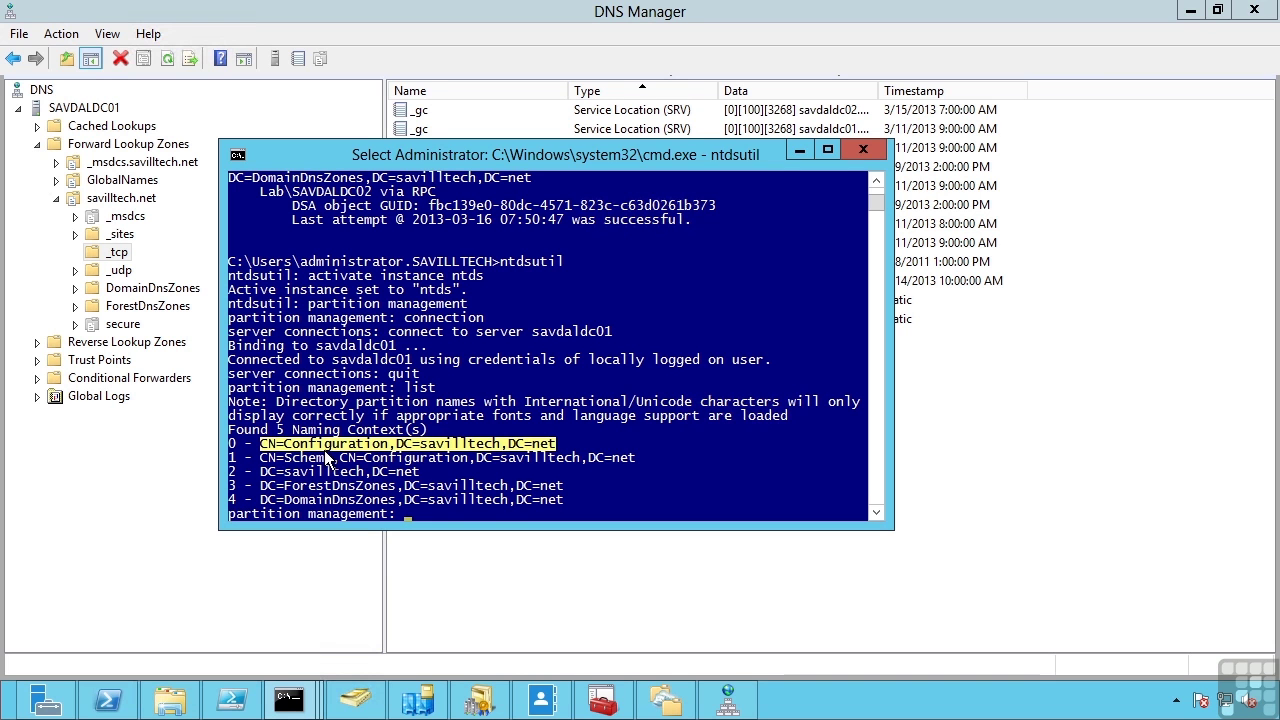
{"action": "left_click_drag", "start_coordinate": [264, 458], "coordinate": [636, 462]}
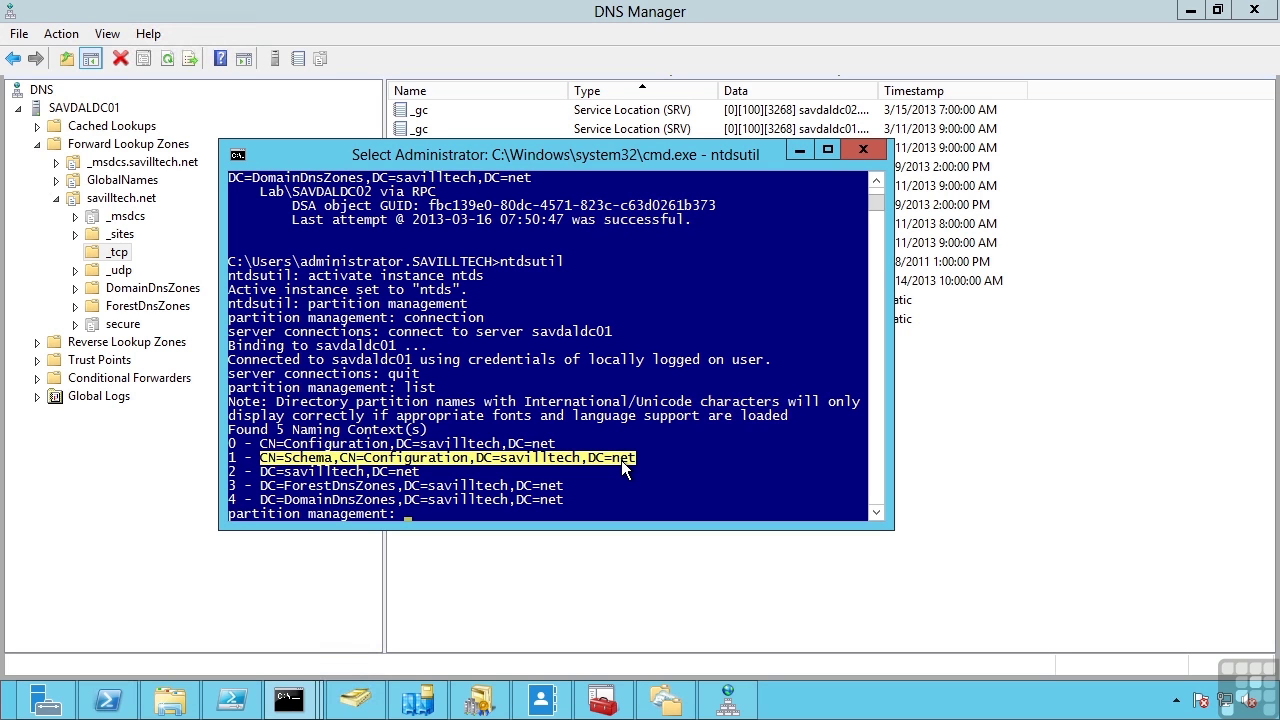
{"action": "left_click_drag", "start_coordinate": [262, 471], "coordinate": [422, 476]}
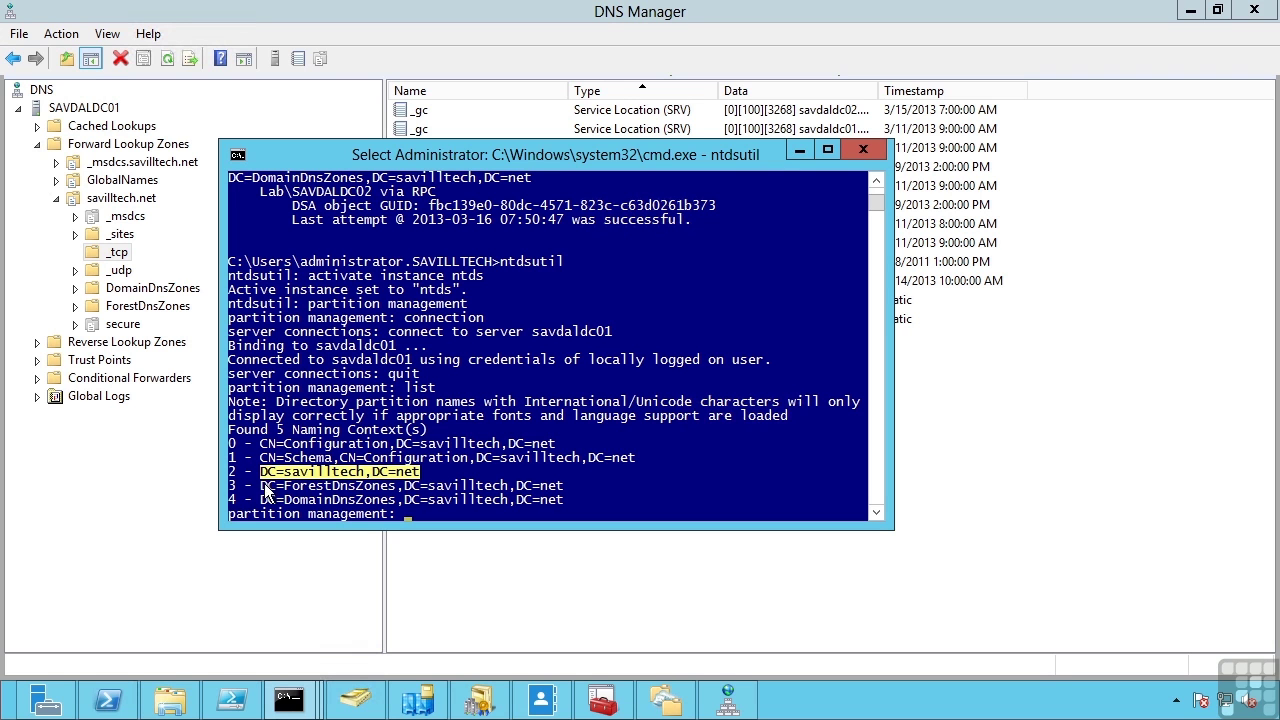
{"action": "left_click_drag", "start_coordinate": [262, 486], "coordinate": [532, 472]}
{"action": "left_click_drag", "start_coordinate": [262, 499], "coordinate": [543, 504]}
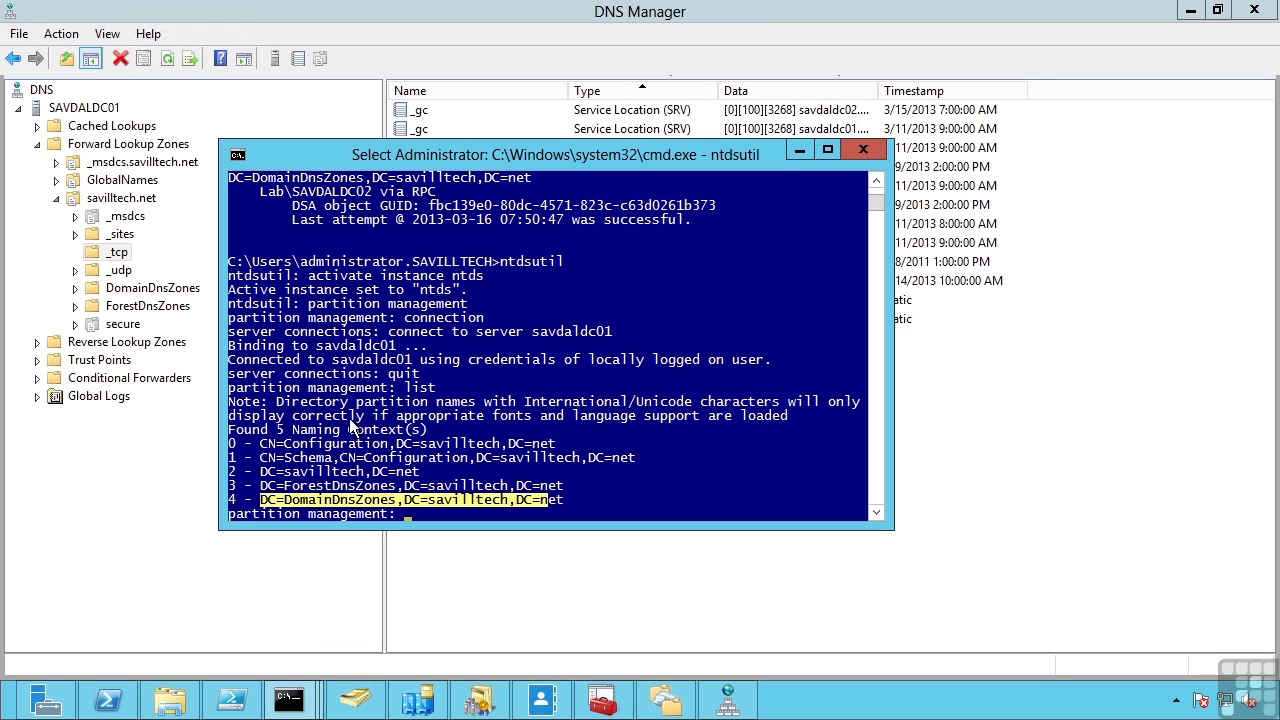
Step: Switch to Active Directory Sites and Services, maximize it, and inspect the Cave and Lab sites and both subnets
{"action": "left_click", "coordinate": [439, 708]}
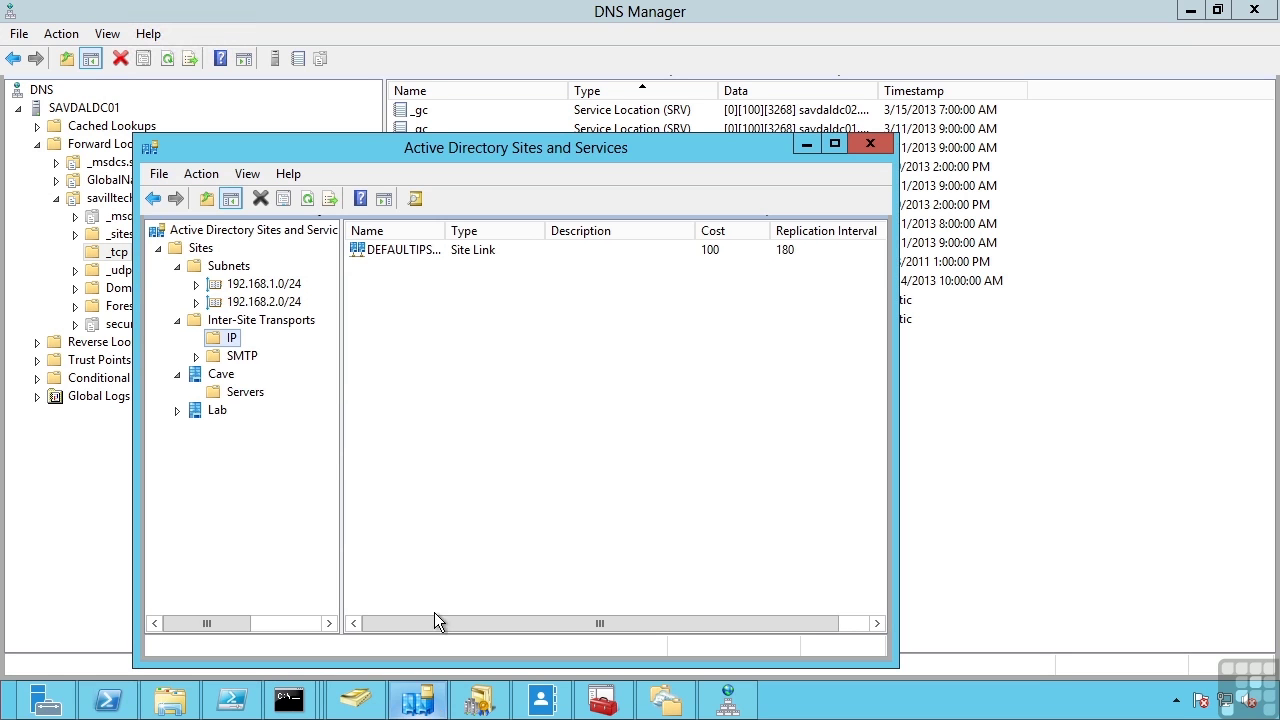
{"action": "left_click", "coordinate": [837, 145]}
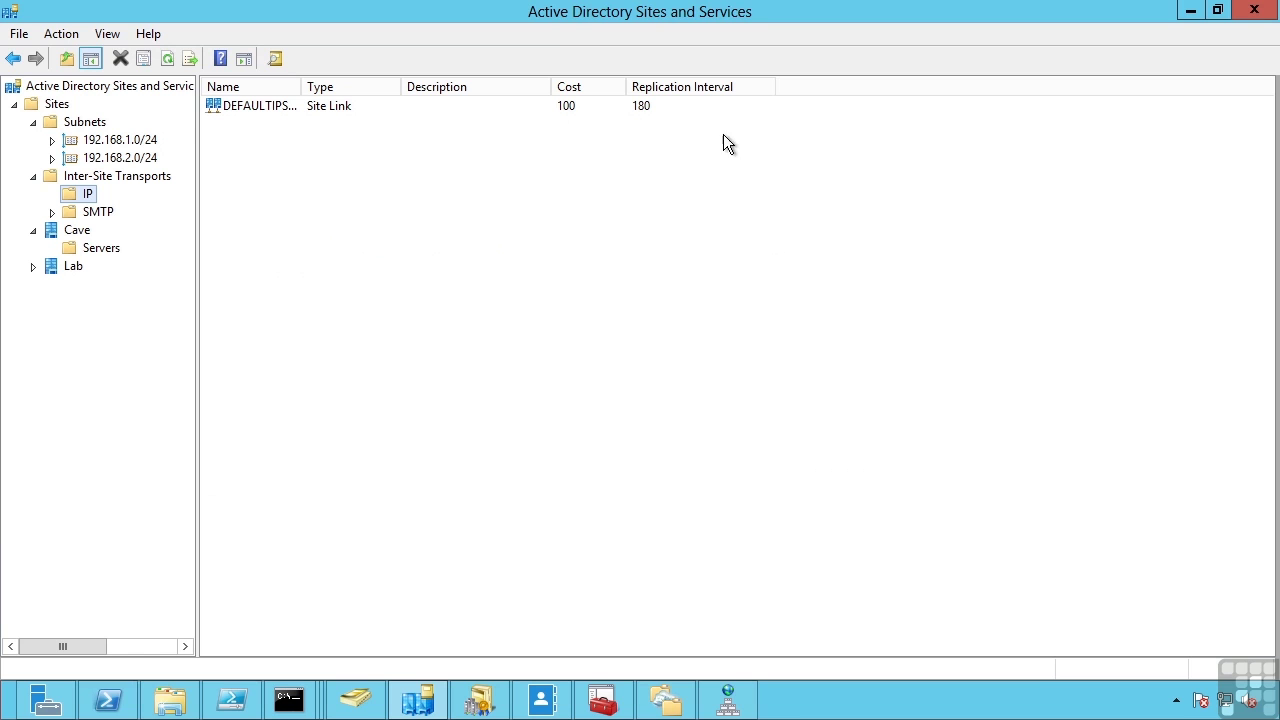
{"action": "left_click", "coordinate": [70, 231]}
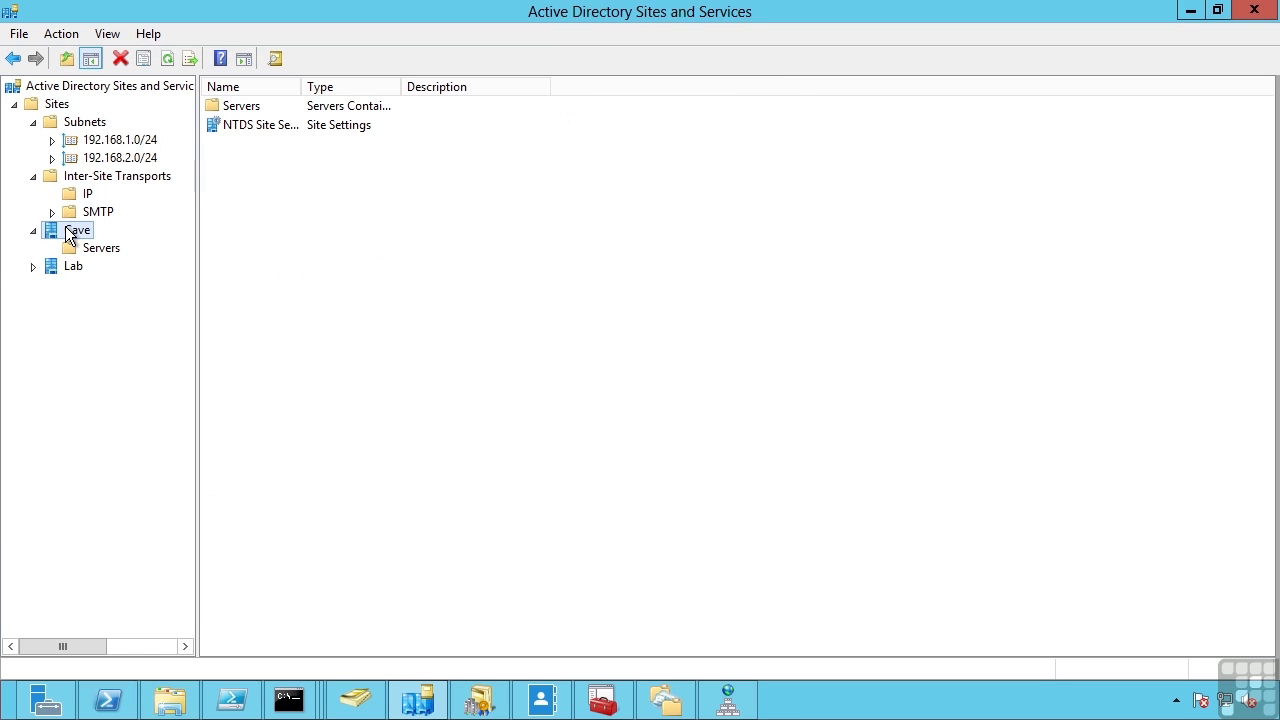
{"action": "left_click", "coordinate": [63, 271]}
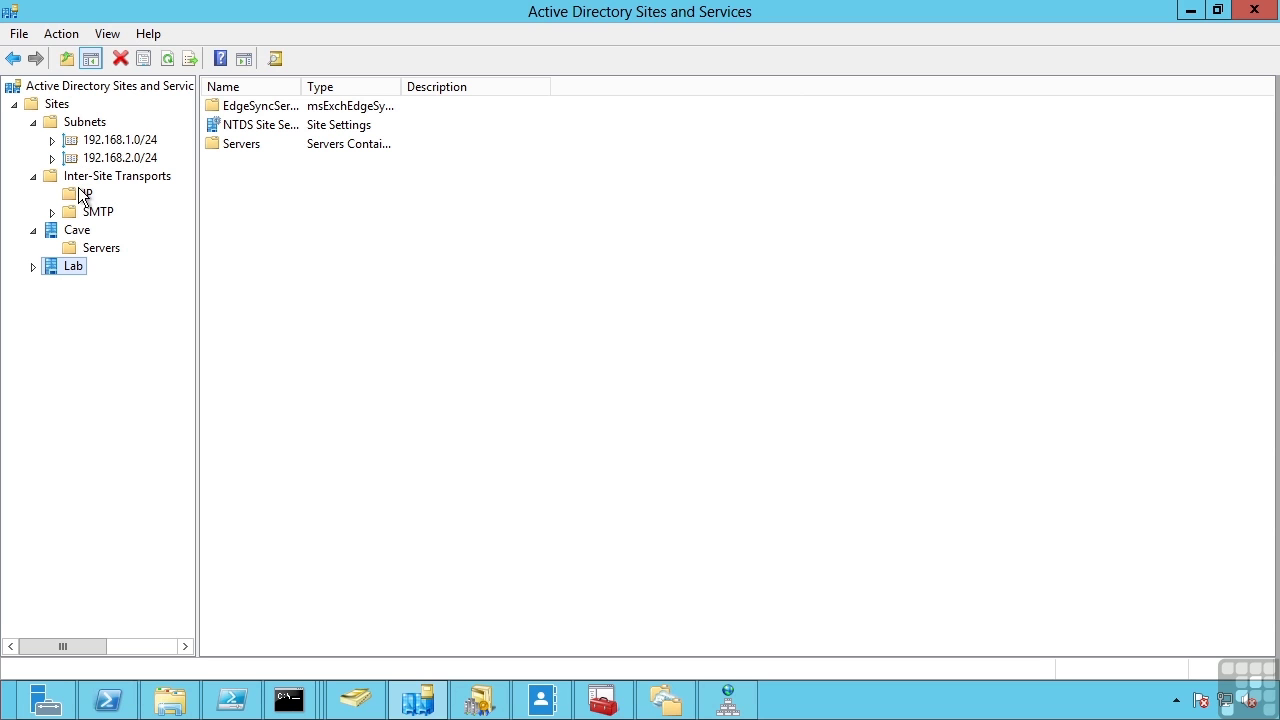
{"action": "left_click", "coordinate": [77, 231]}
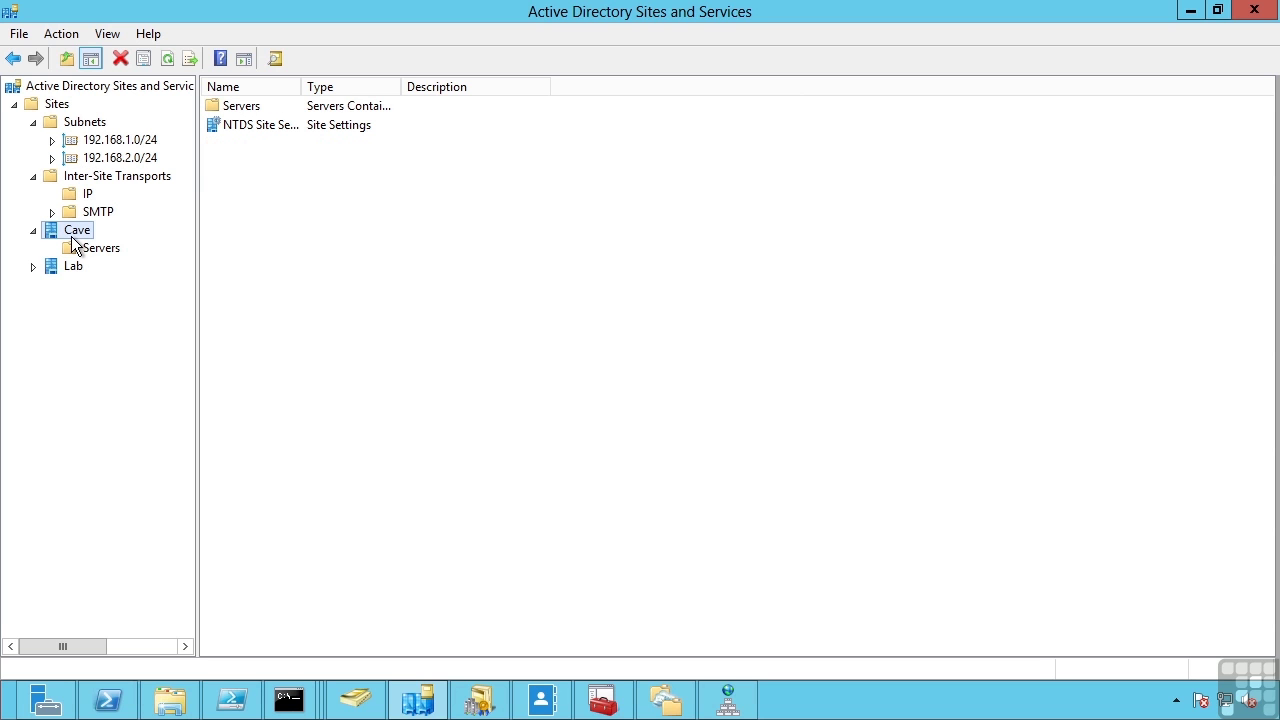
{"action": "left_click", "coordinate": [88, 143]}
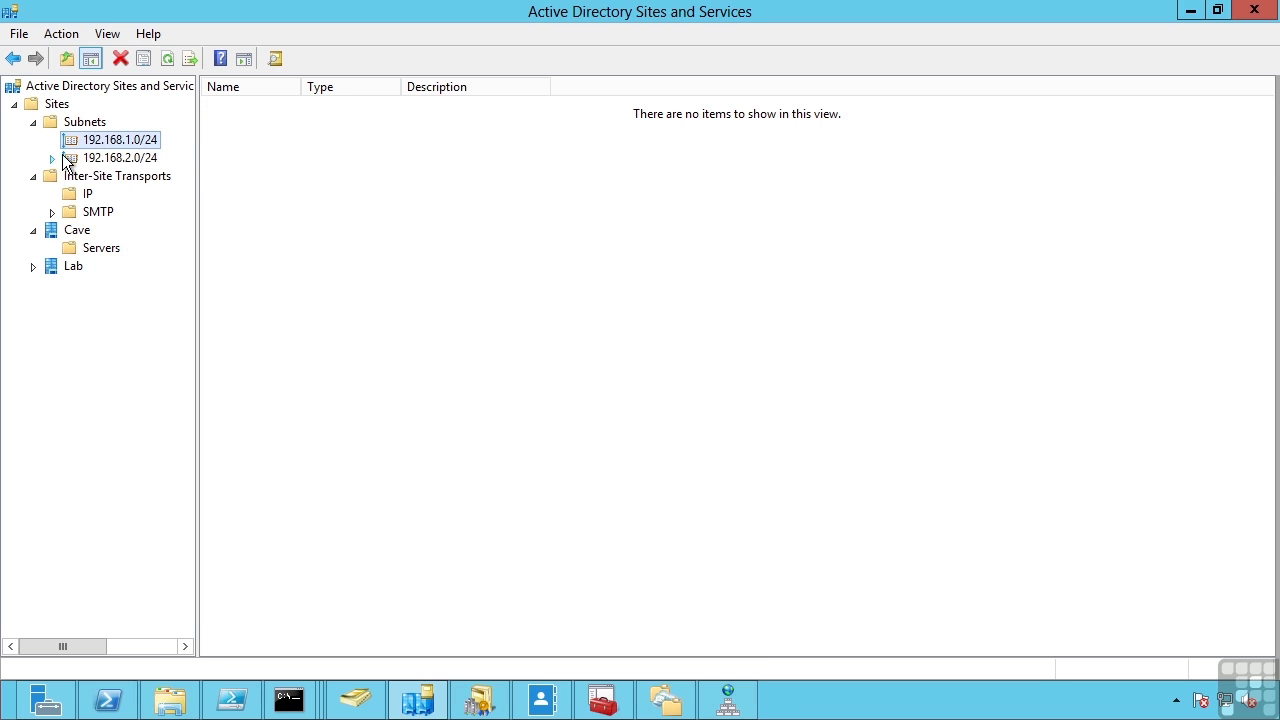
{"action": "left_click", "coordinate": [68, 160]}
Step: Inspect the Cave site's Servers container and the site link under the IP inter-site transport
{"action": "left_click", "coordinate": [76, 232]}
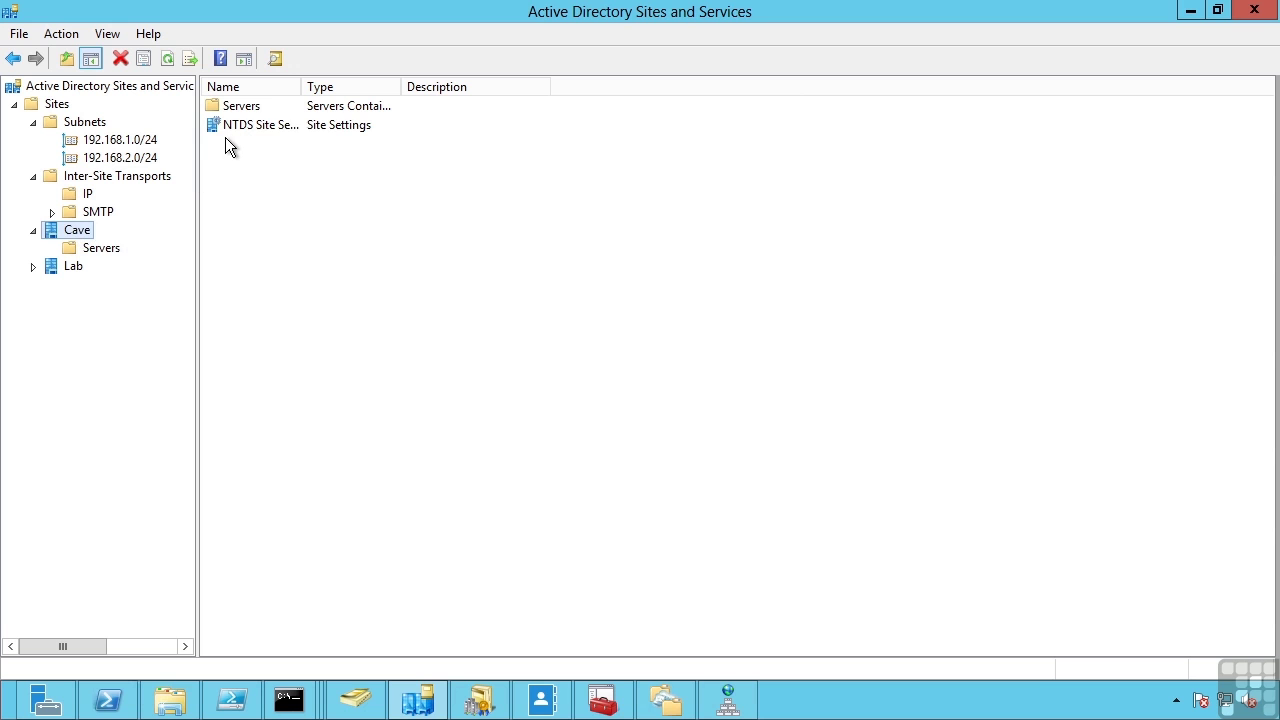
{"action": "left_click", "coordinate": [103, 248]}
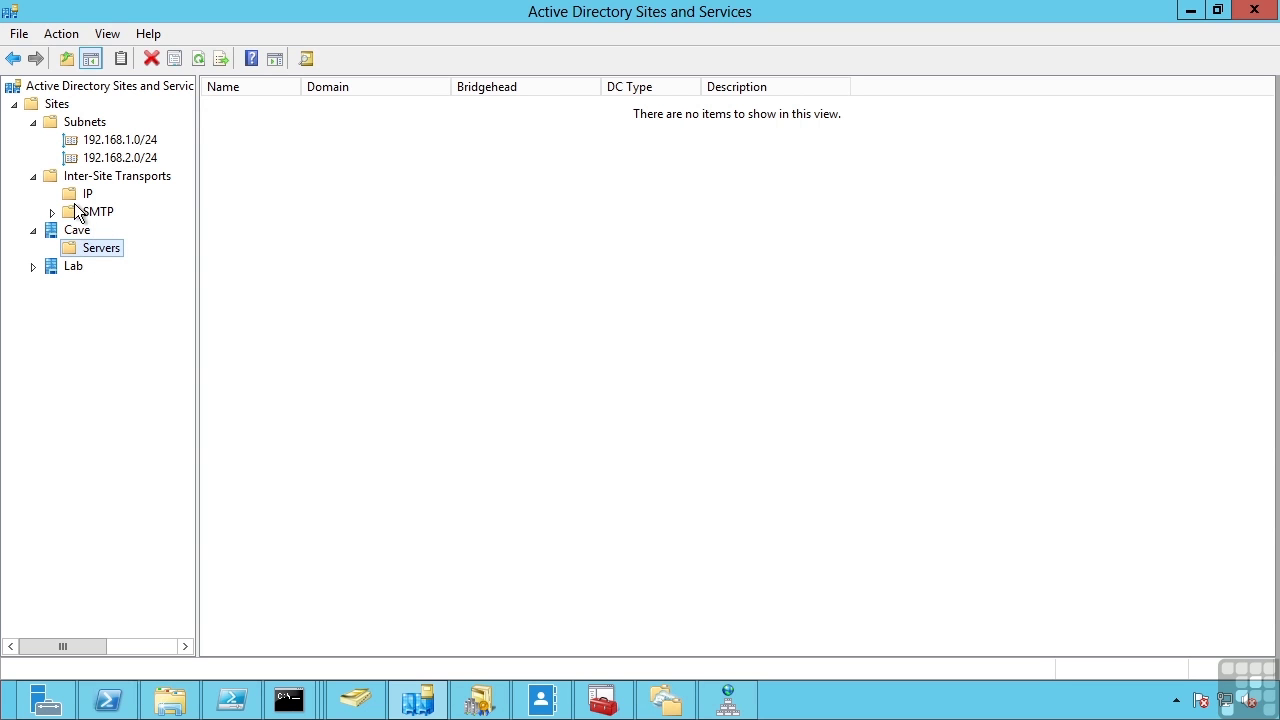
{"action": "left_click", "coordinate": [82, 196]}
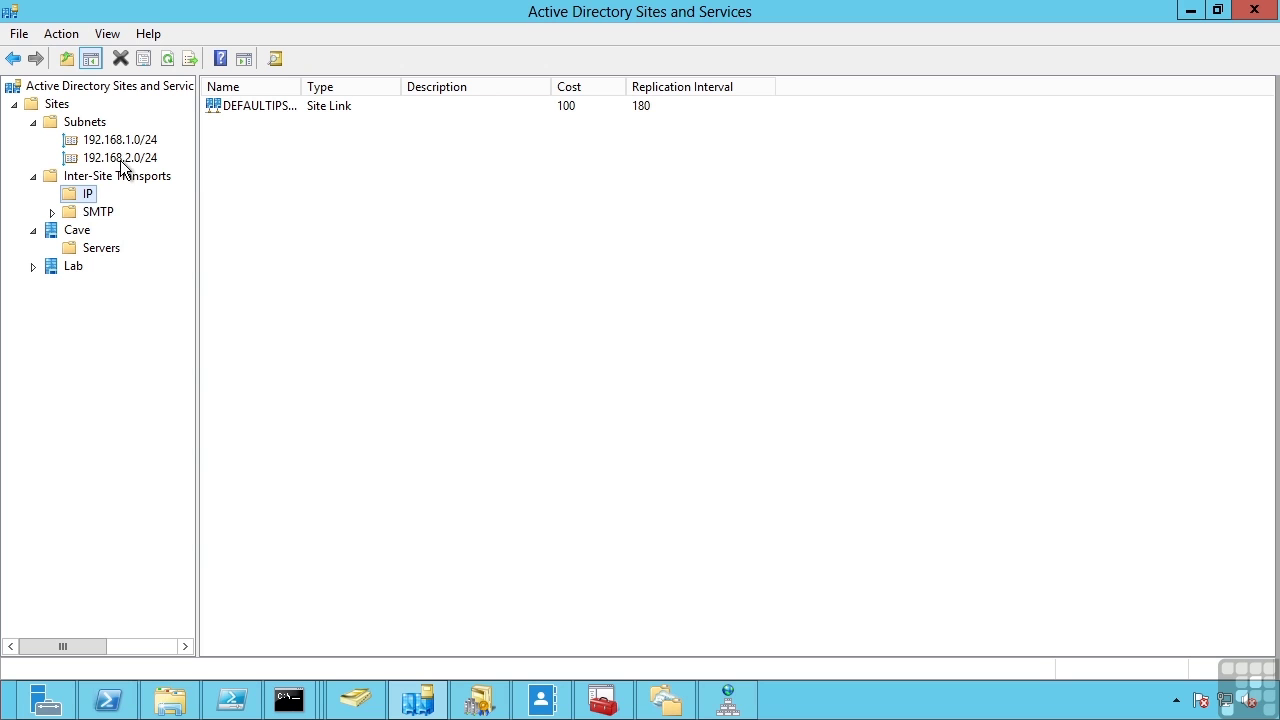
Step: Expand the Lab site's servers to examine SAVDALDC01's NTDS Settings connections, and view the subnet-to-site assignments
{"action": "left_click", "coordinate": [73, 268]}
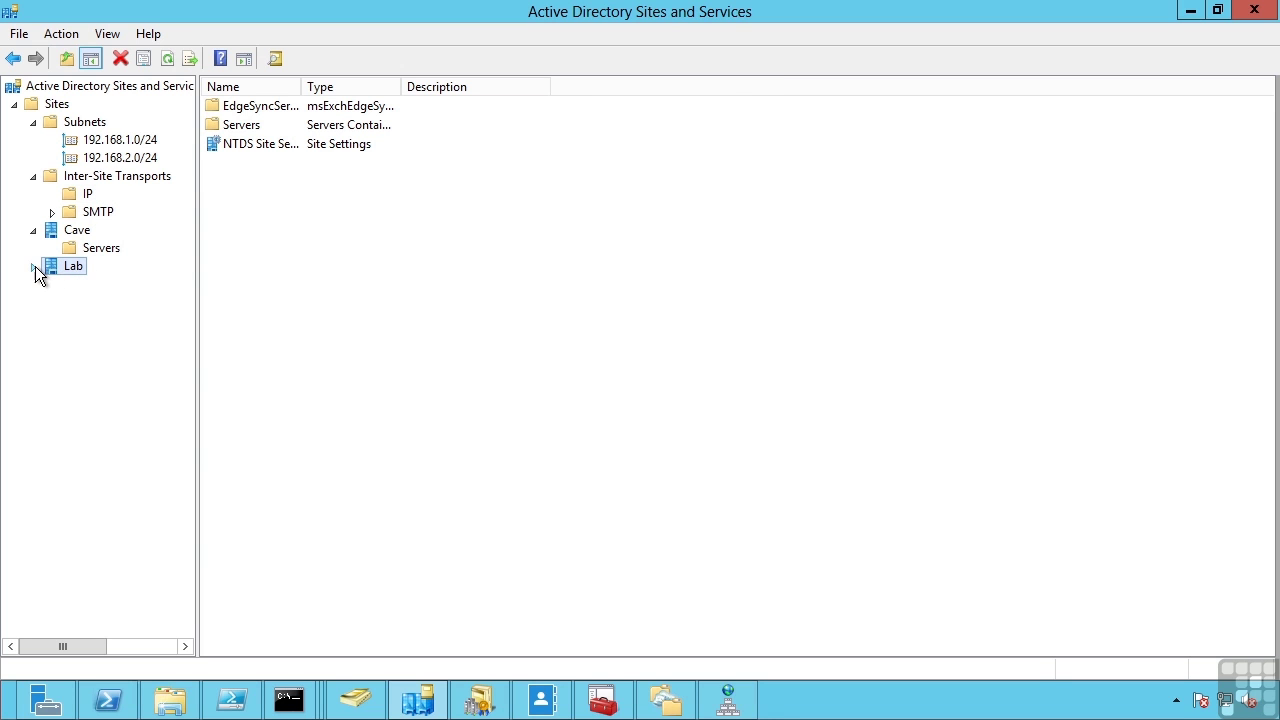
{"action": "left_click", "coordinate": [33, 266]}
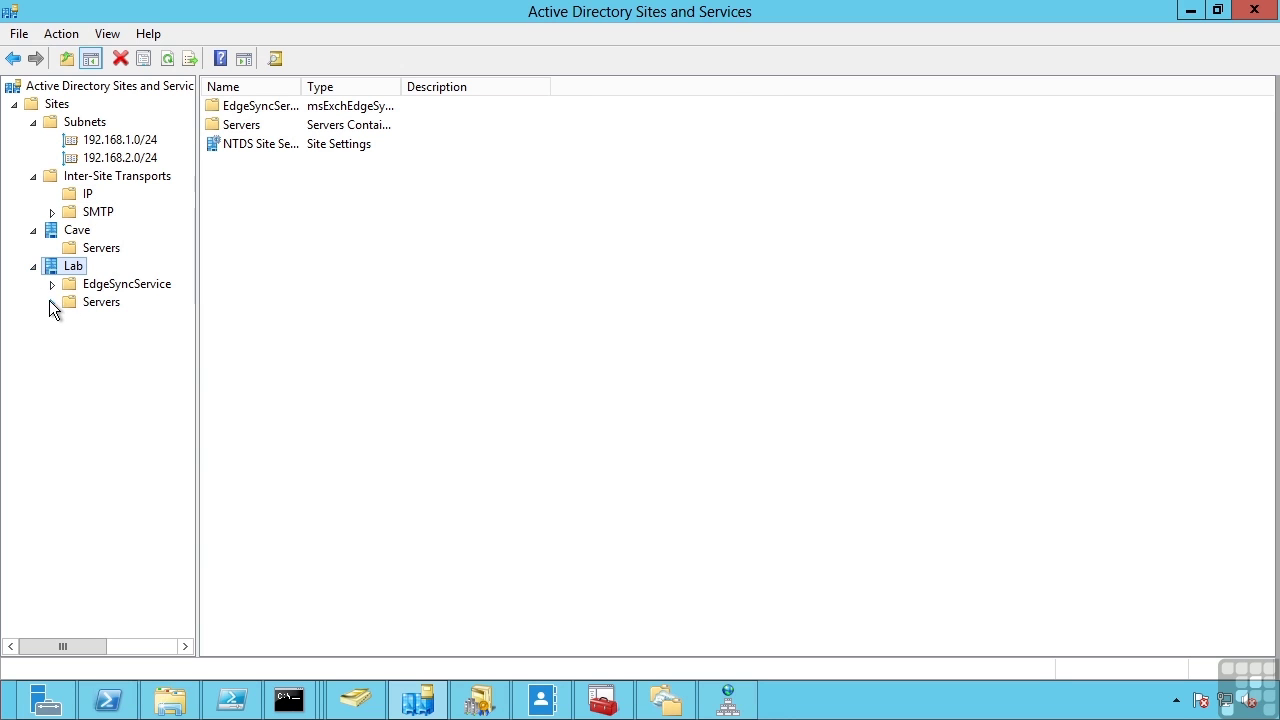
{"action": "left_click", "coordinate": [51, 302]}
{"action": "left_click", "coordinate": [131, 319]}
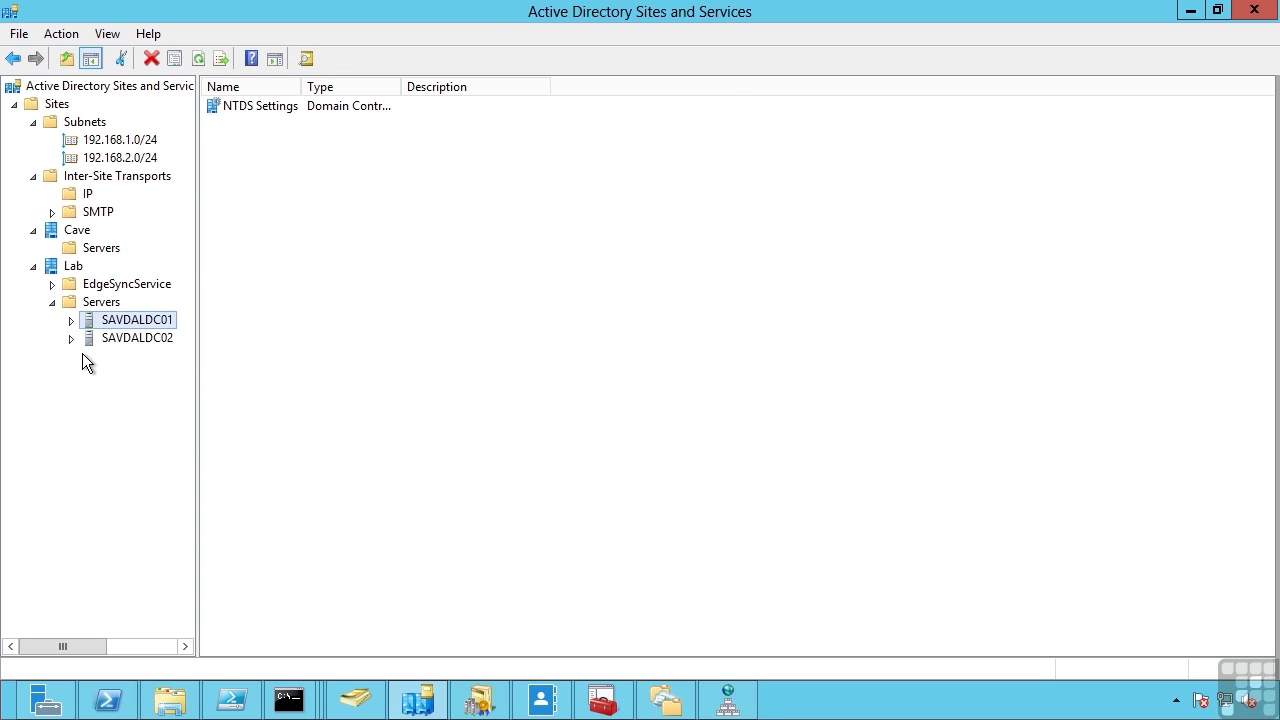
{"action": "left_click", "coordinate": [70, 321]}
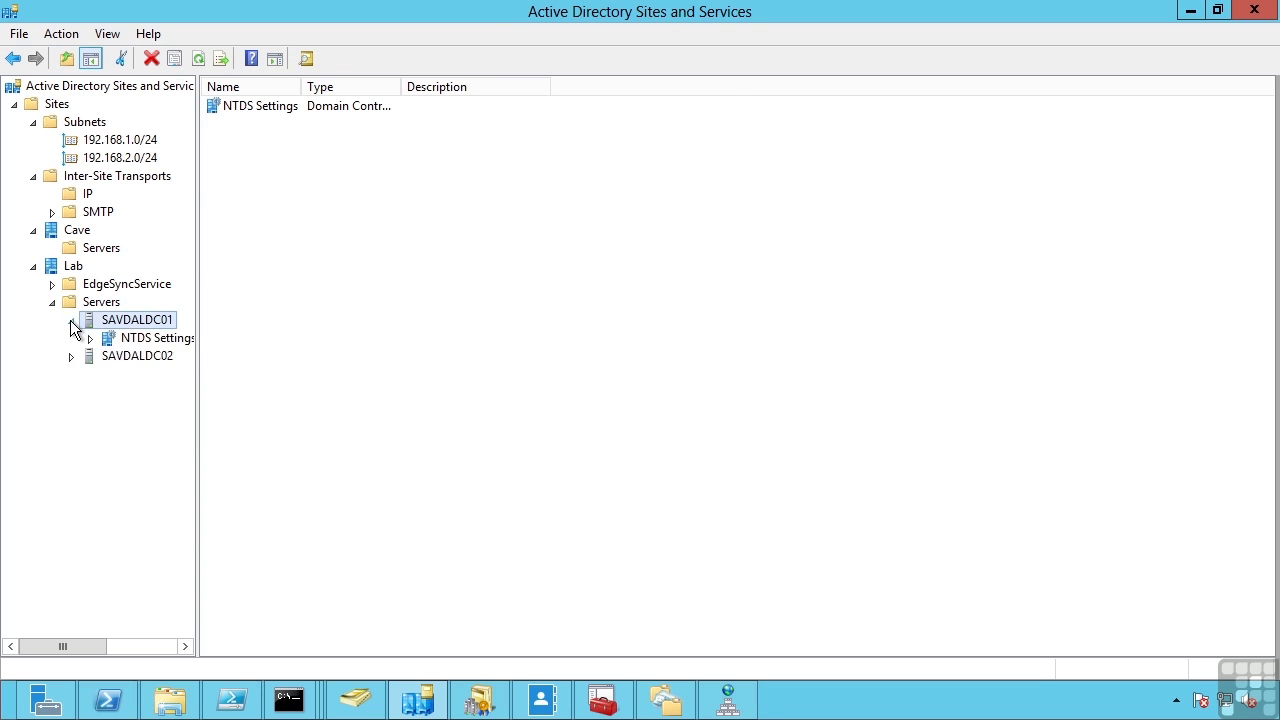
{"action": "left_click", "coordinate": [168, 341]}
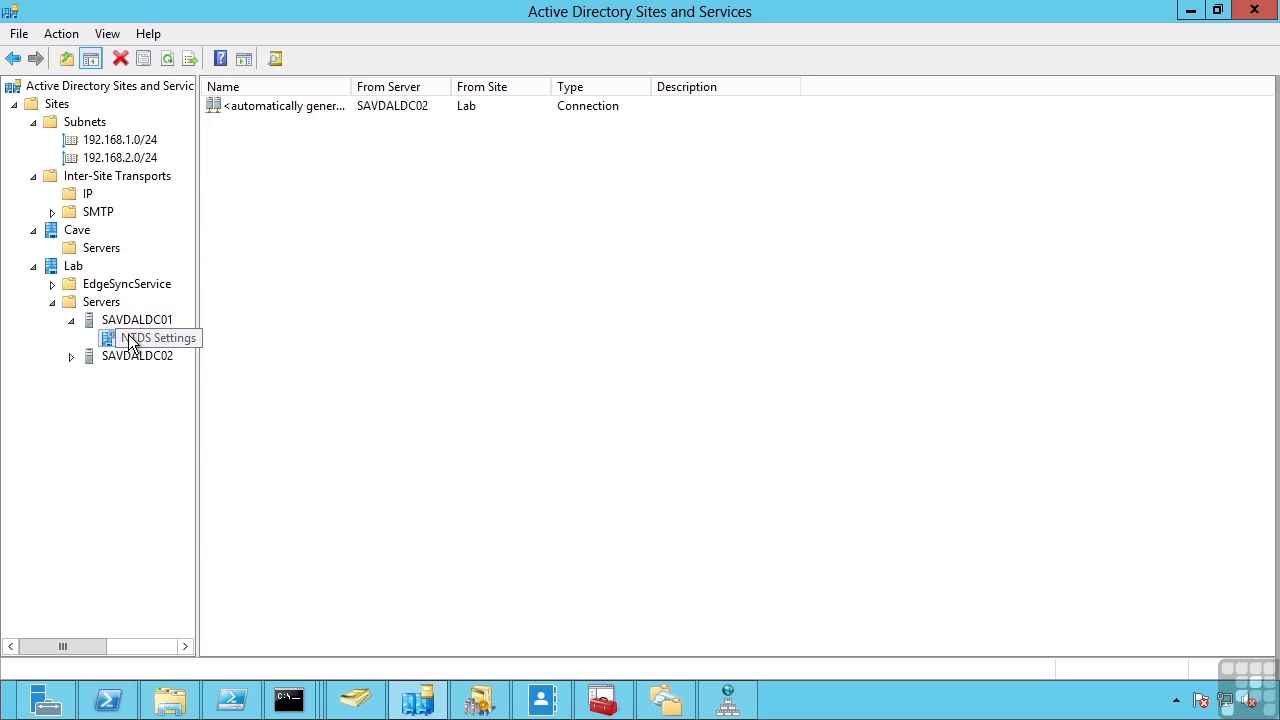
{"action": "left_click", "coordinate": [88, 124]}
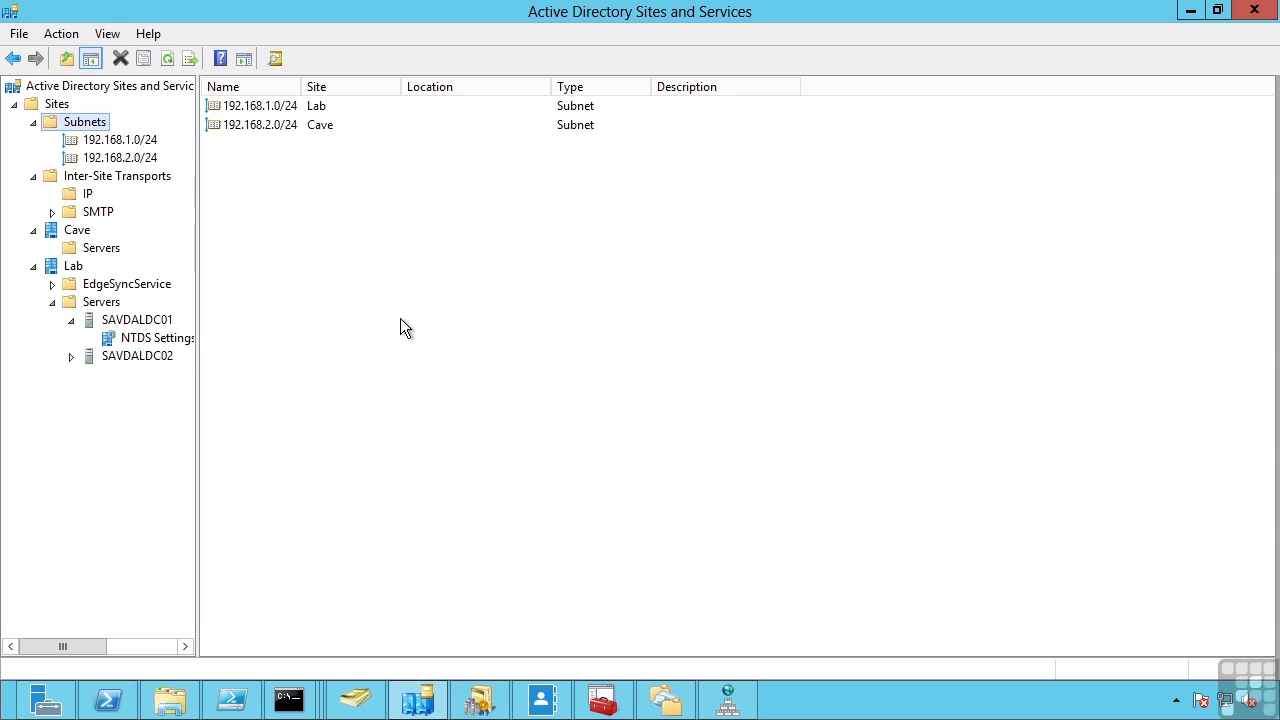
Step: Switch back to Active Directory Users and Computers and view the contents of the UNSC organizational unit
{"action": "left_click", "coordinate": [355, 700]}
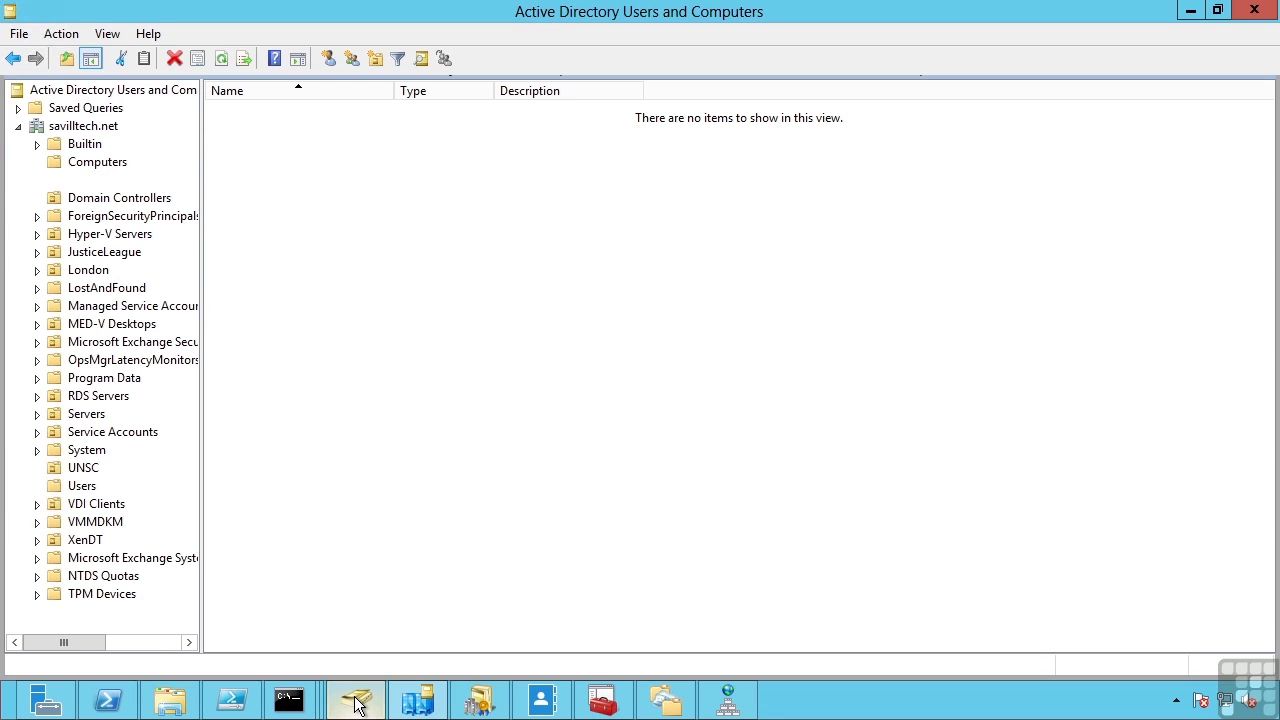
{"action": "left_click", "coordinate": [88, 188]}
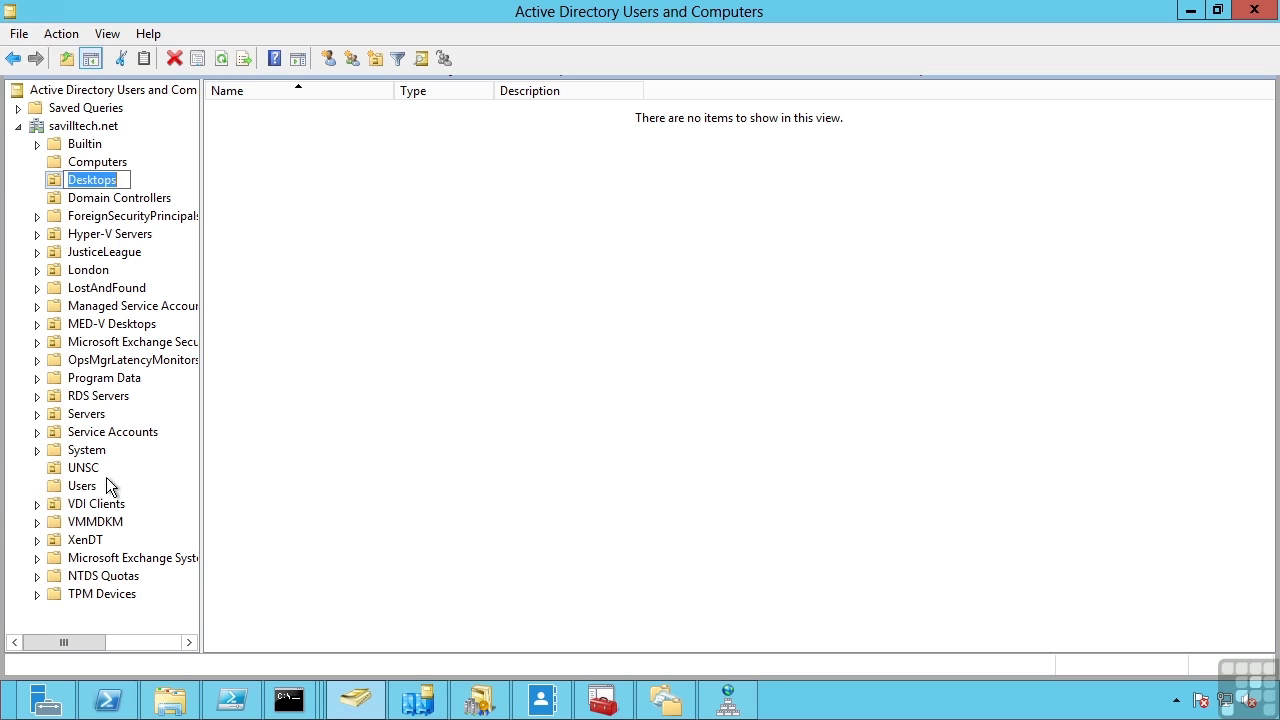
{"action": "left_click", "coordinate": [83, 470]}
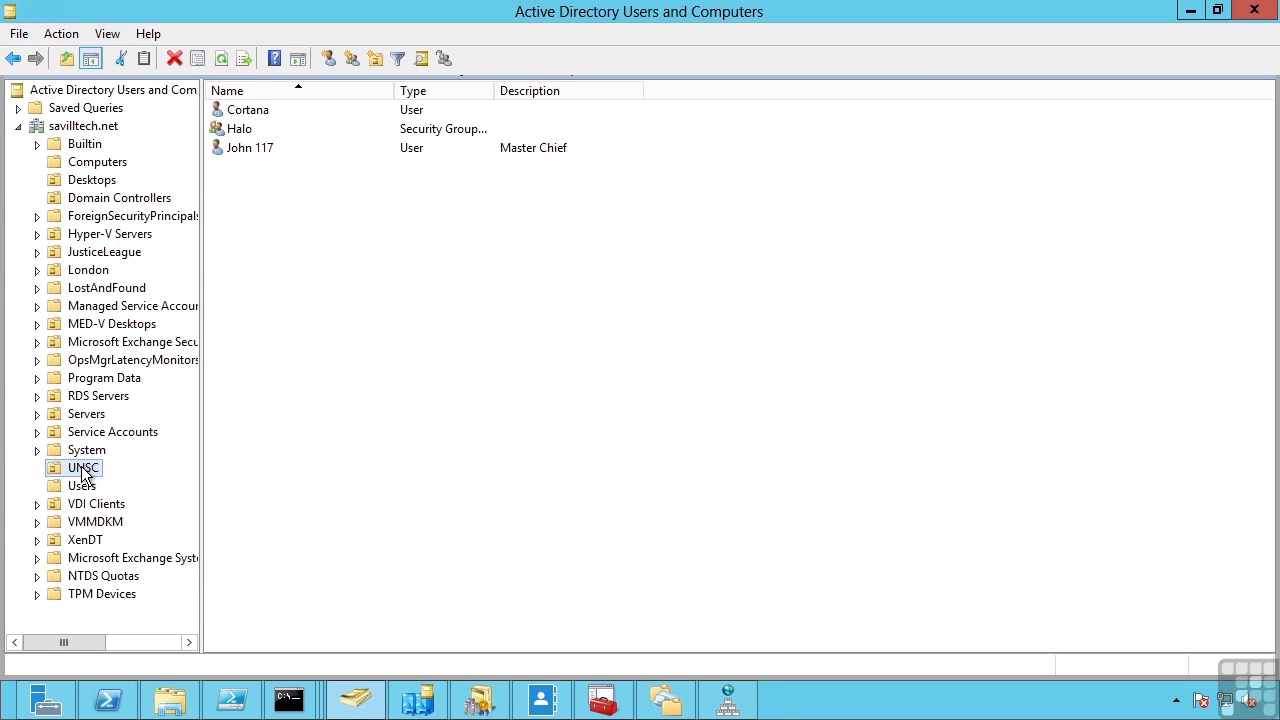